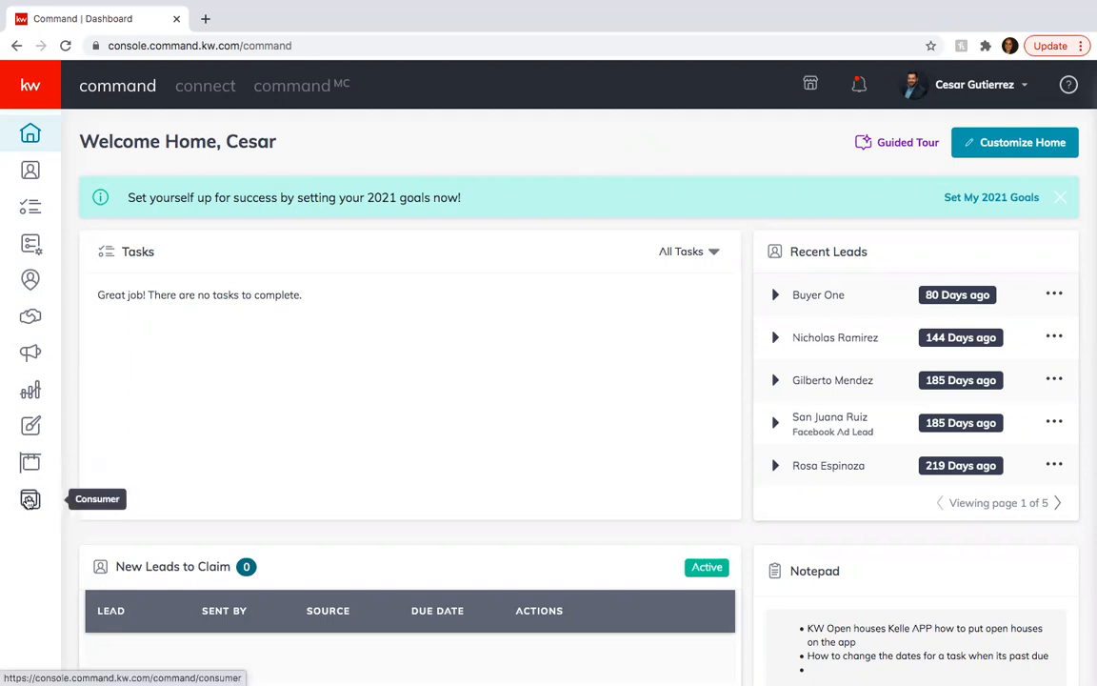
Step: Create a new consumer site page with the page type On My Agent Site
left_click(29, 499)
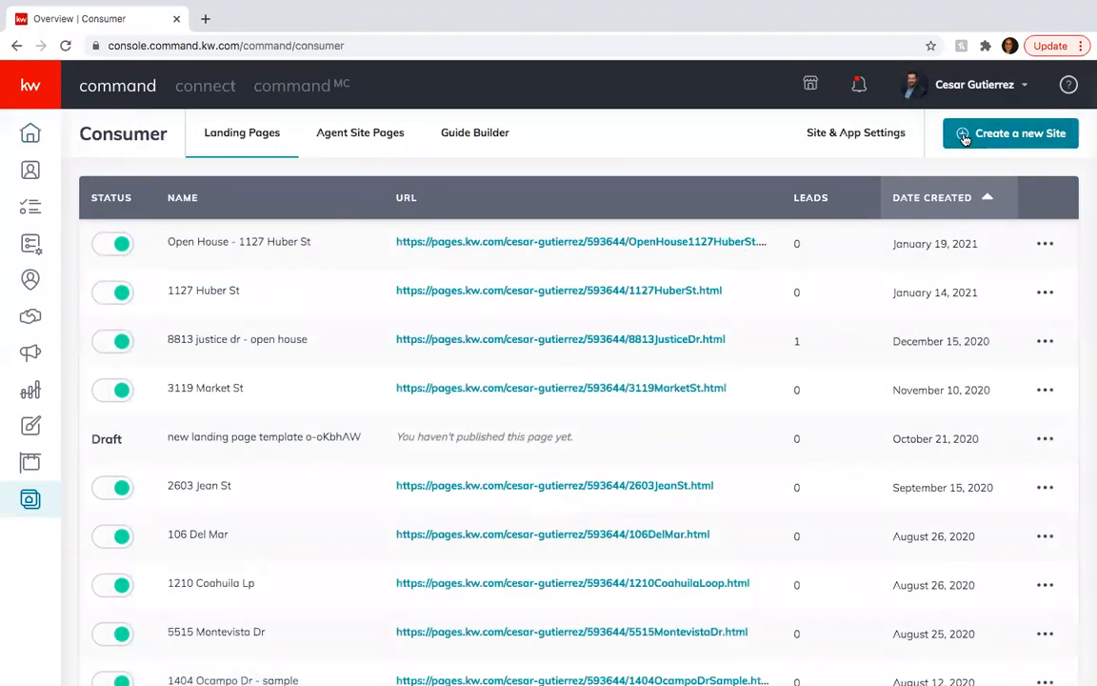
left_click(1020, 136)
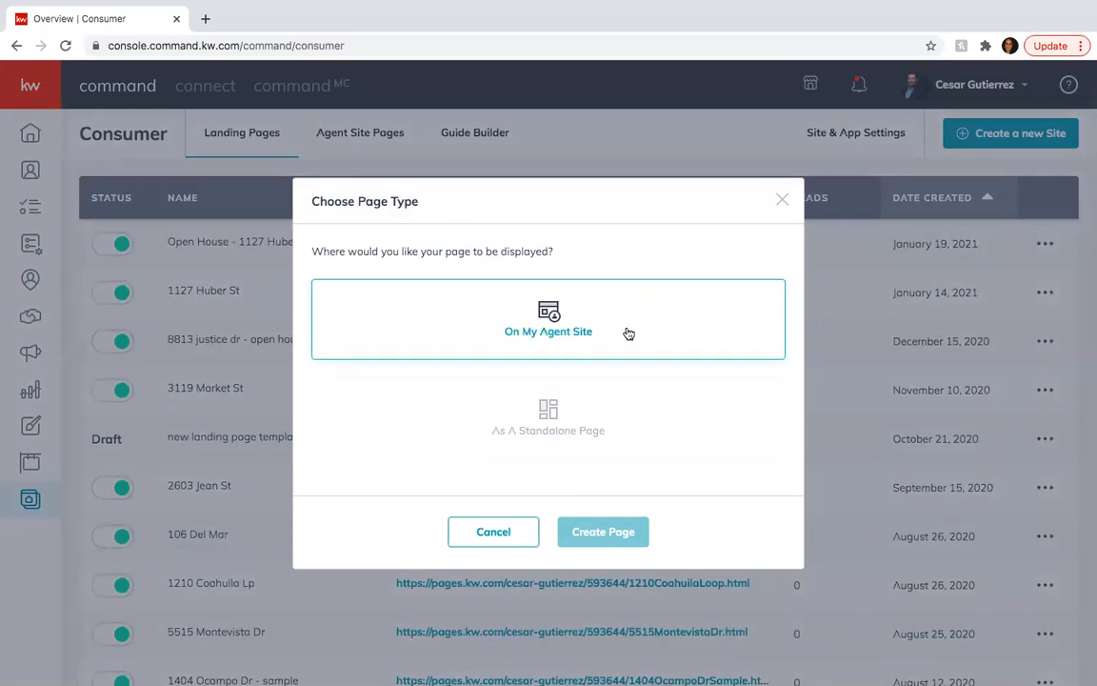
left_click(628, 333)
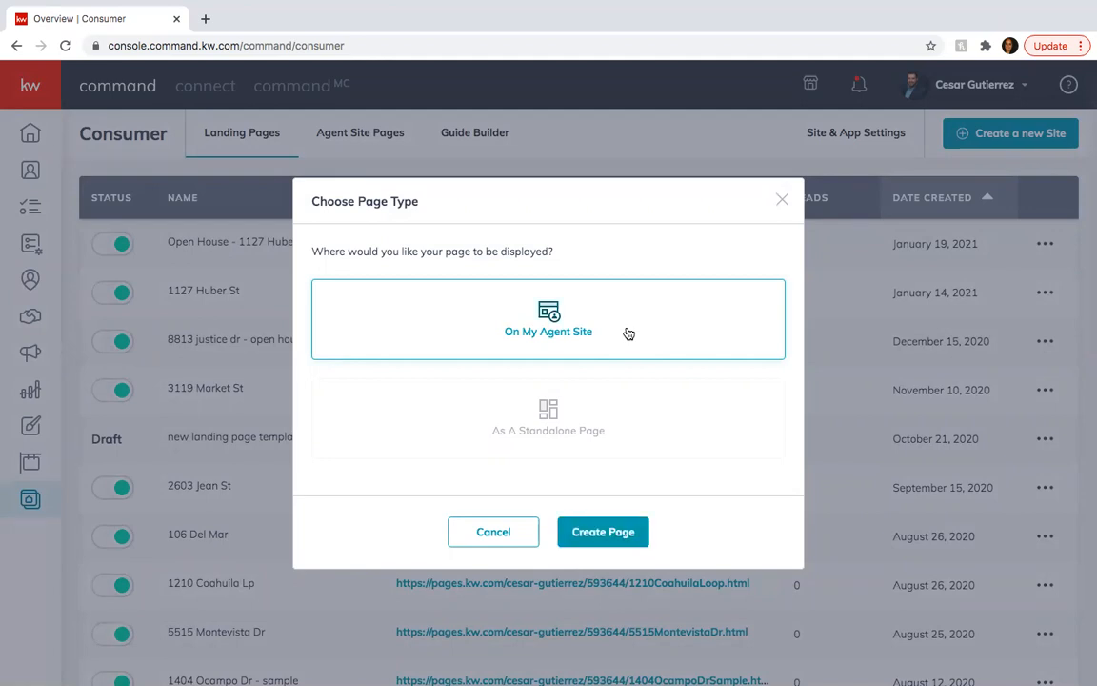
left_click(601, 541)
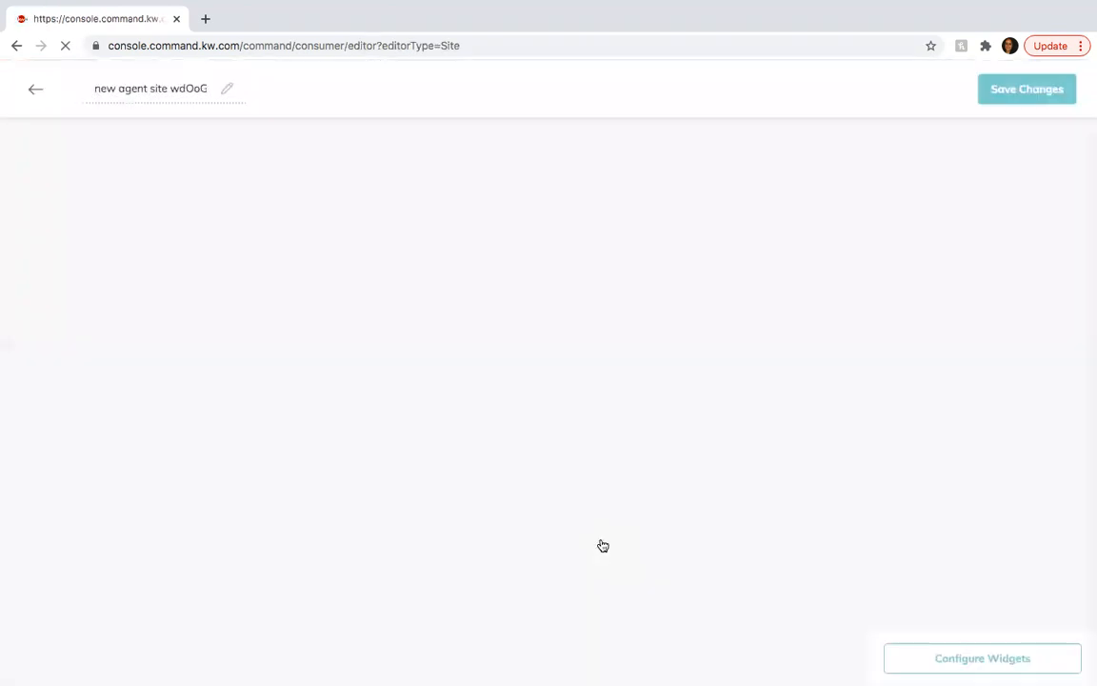
Step: Name the new site page Mortgage Calculator and add a Text content block to its empty body
triple_click(146, 88)
type("Mortgage Calculator")
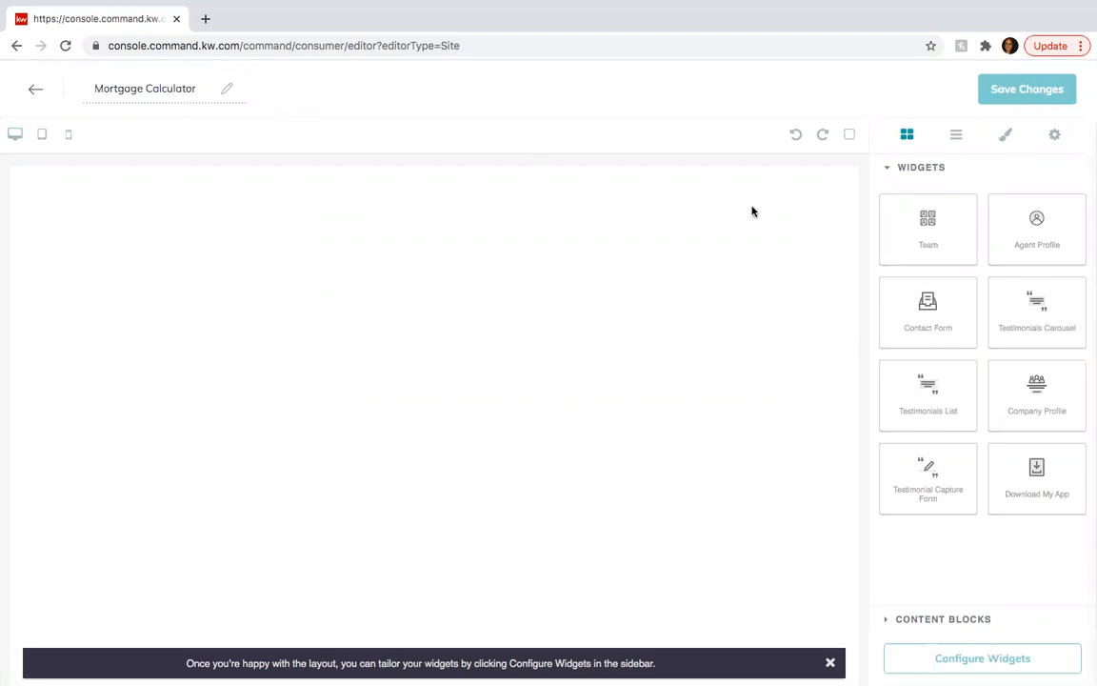
left_click(928, 626)
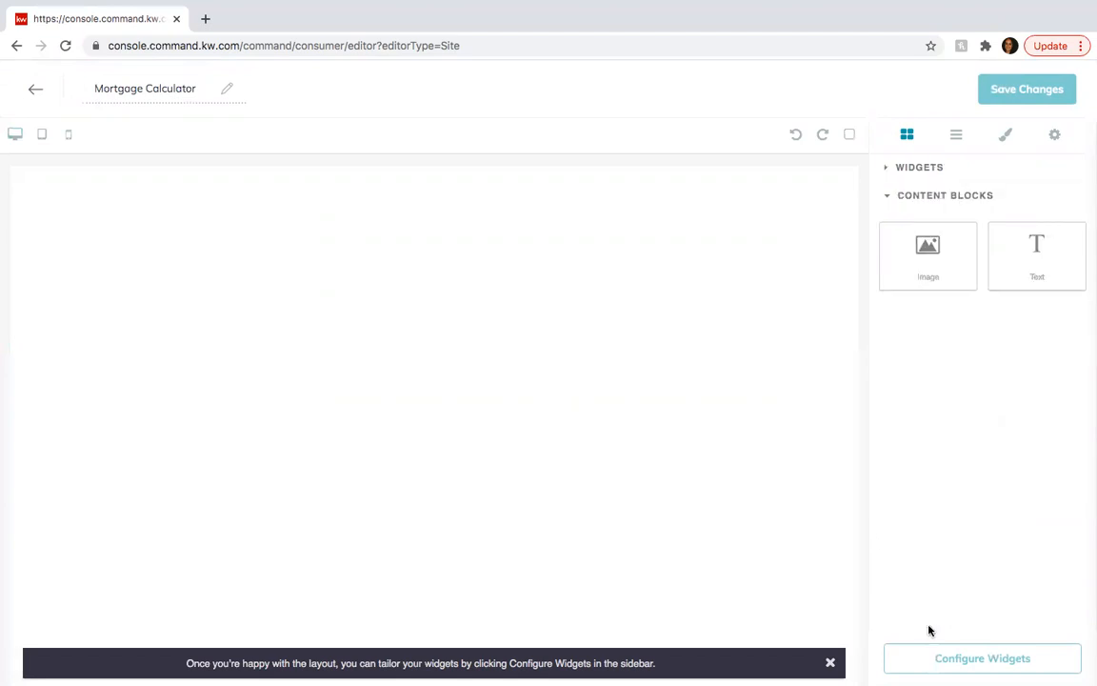
left_click_drag(1041, 265, 751, 302)
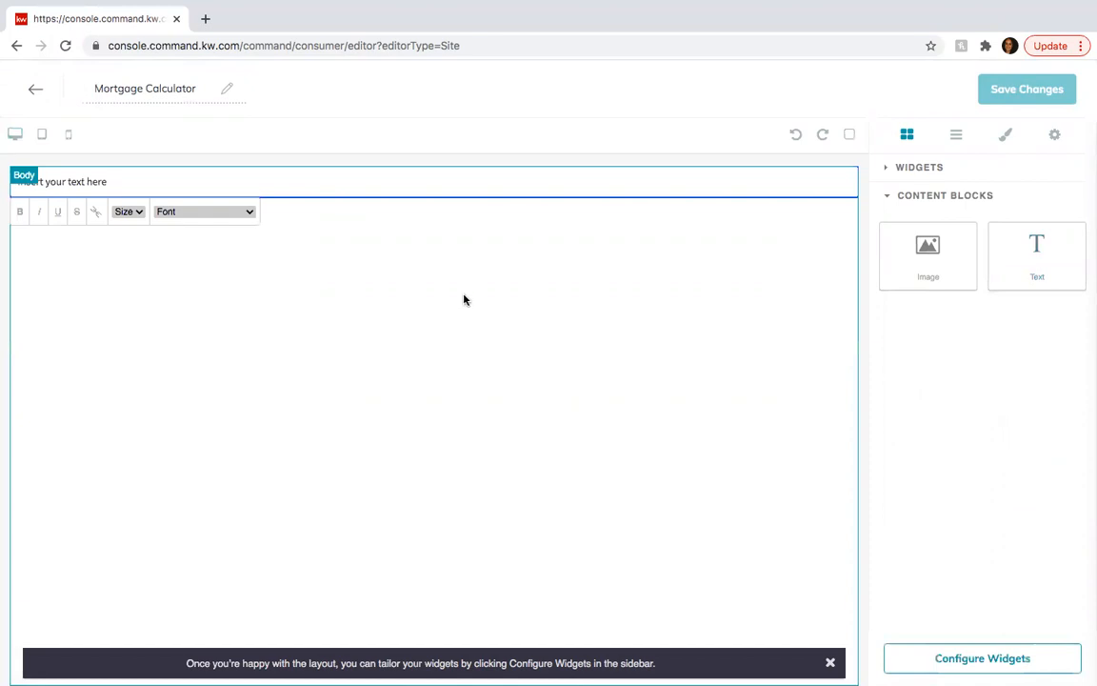
Step: Open mortgagecalculator.org in a new browser tab
left_click(206, 19)
type("mortgage")
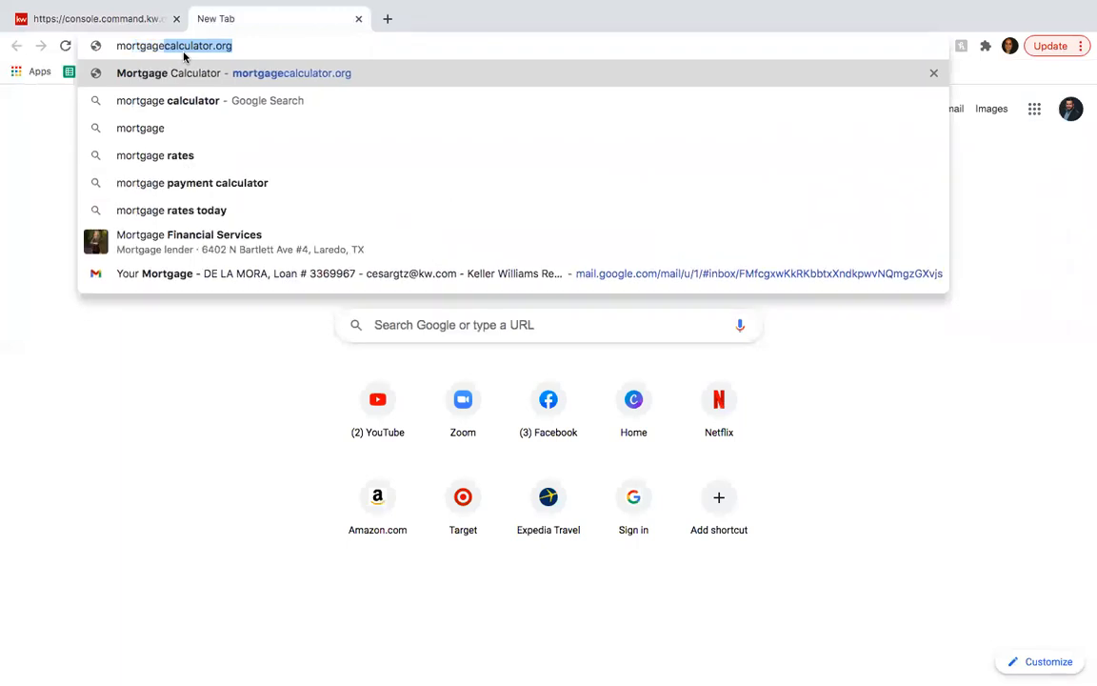
type("calcula")
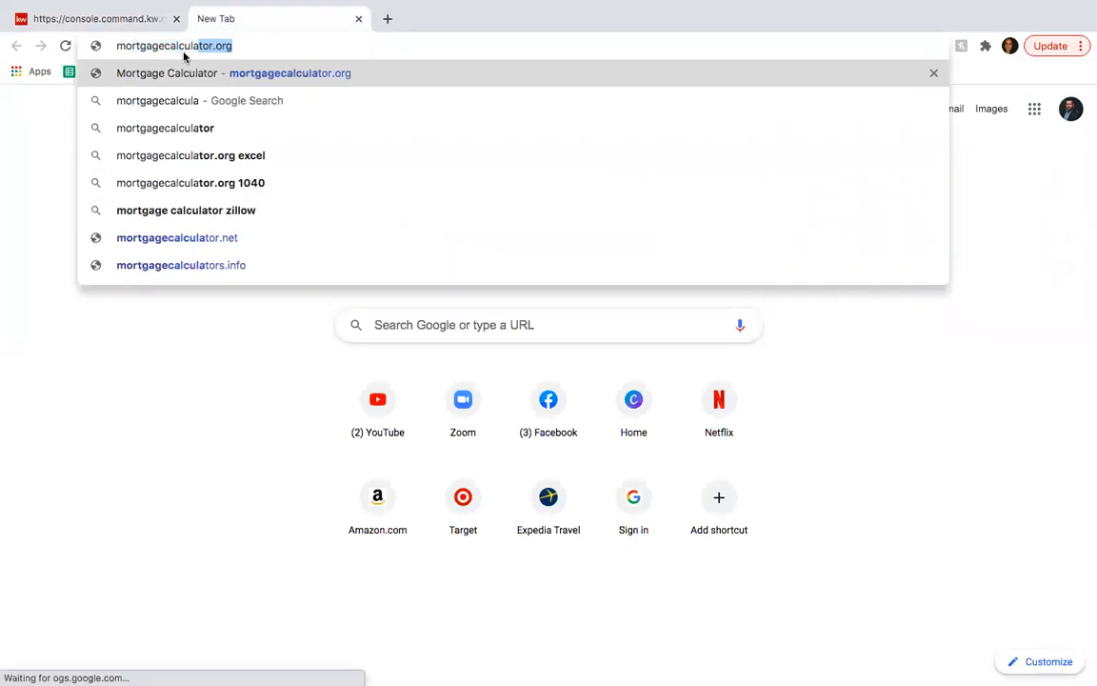
type("tor.org")
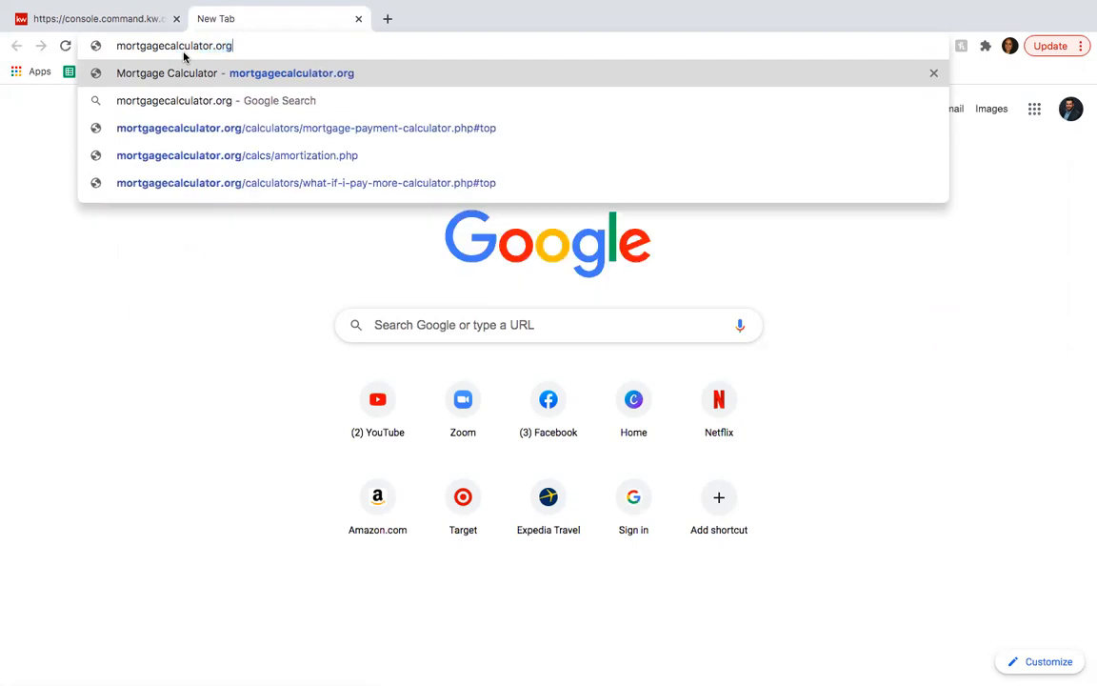
key("Return")
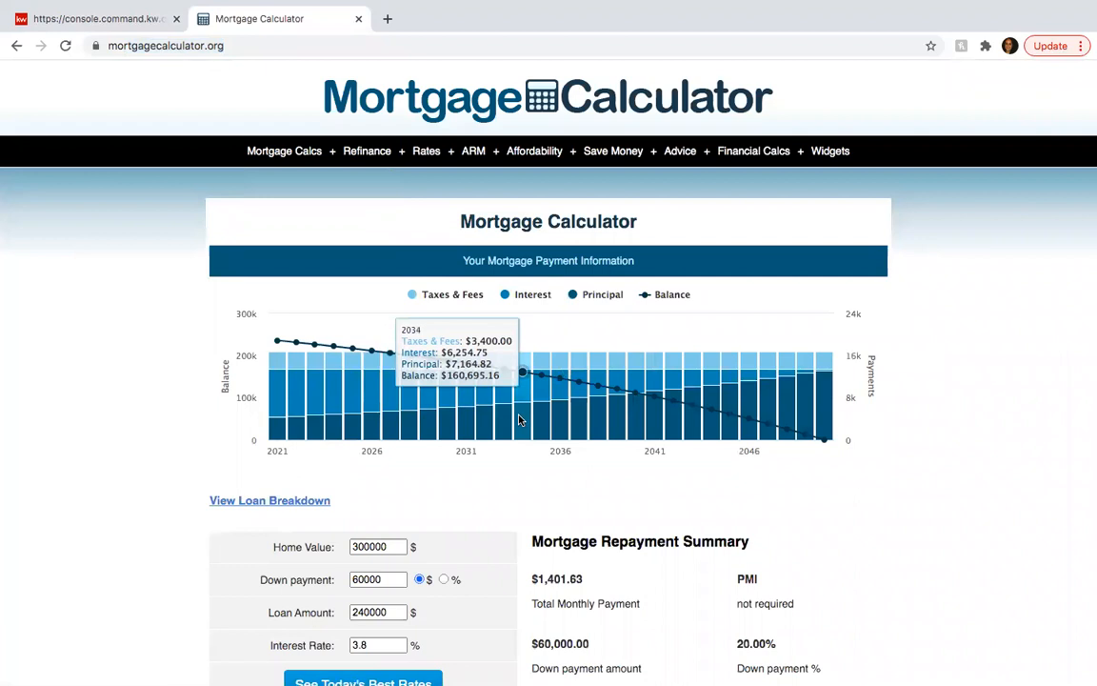
Step: Find the site's free Full Page Calc widget and copy its embed source code to the clipboard
mouse_move(834, 152)
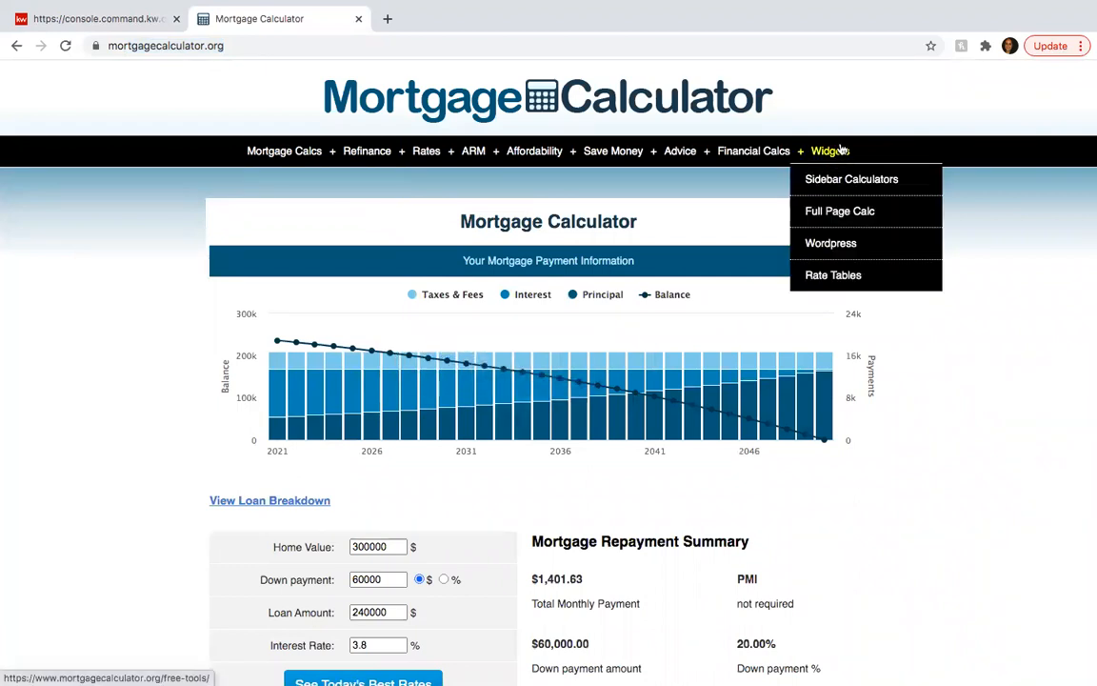
left_click(864, 212)
scroll(636, 416, "down", 1)
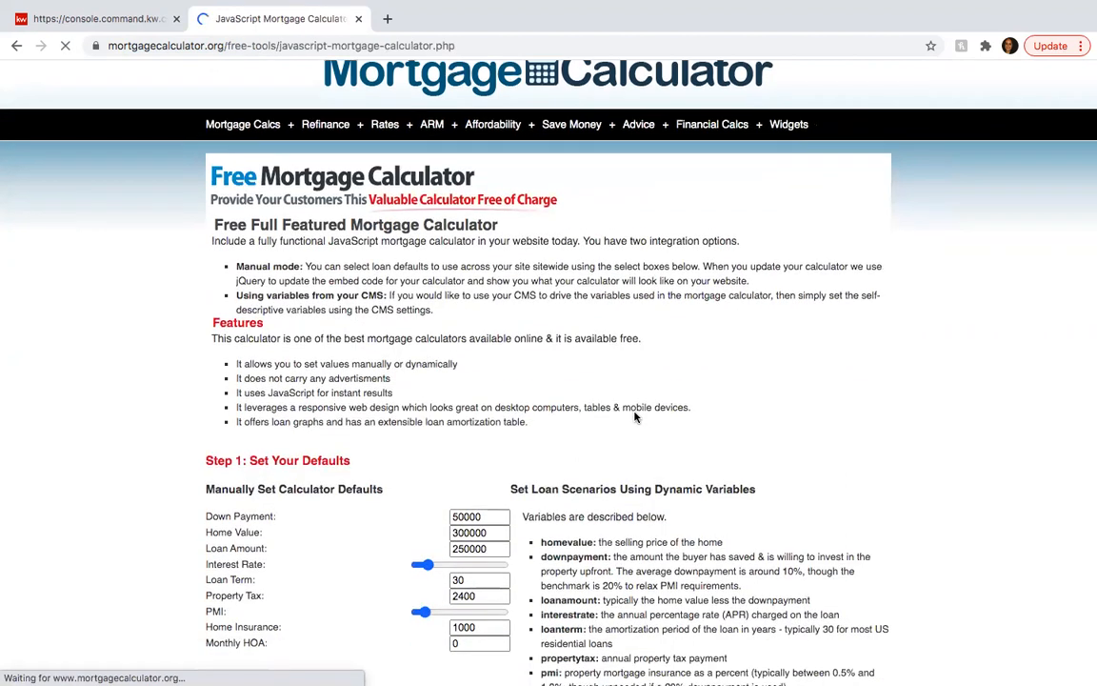
scroll(636, 416, "down", 5)
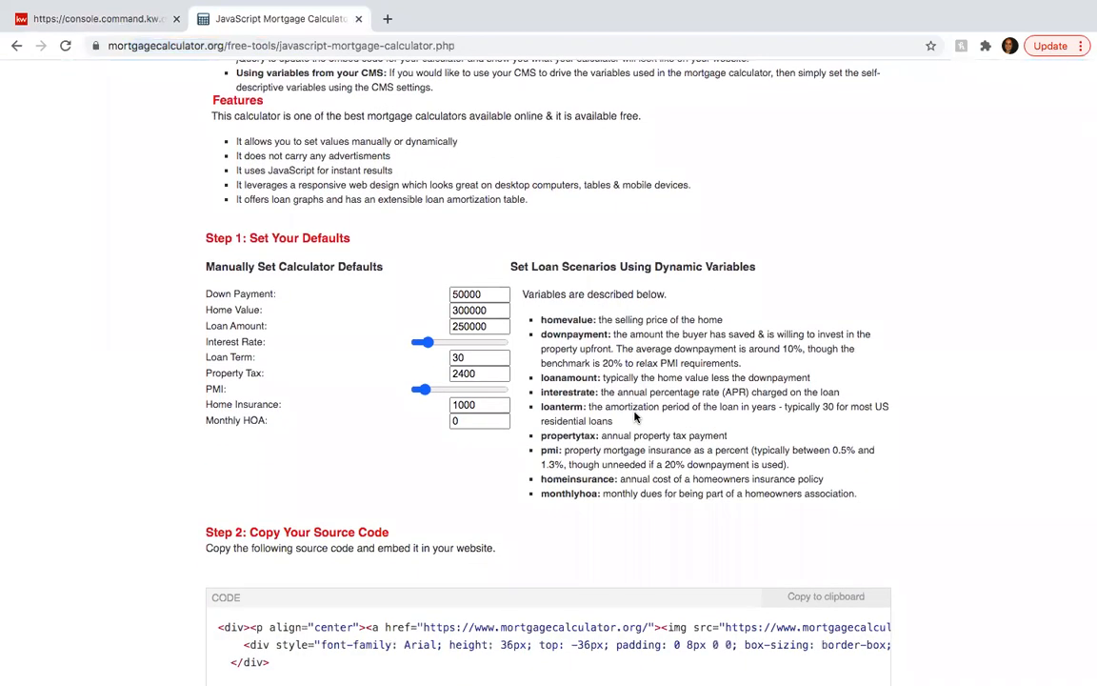
scroll(615, 454, "down", 1)
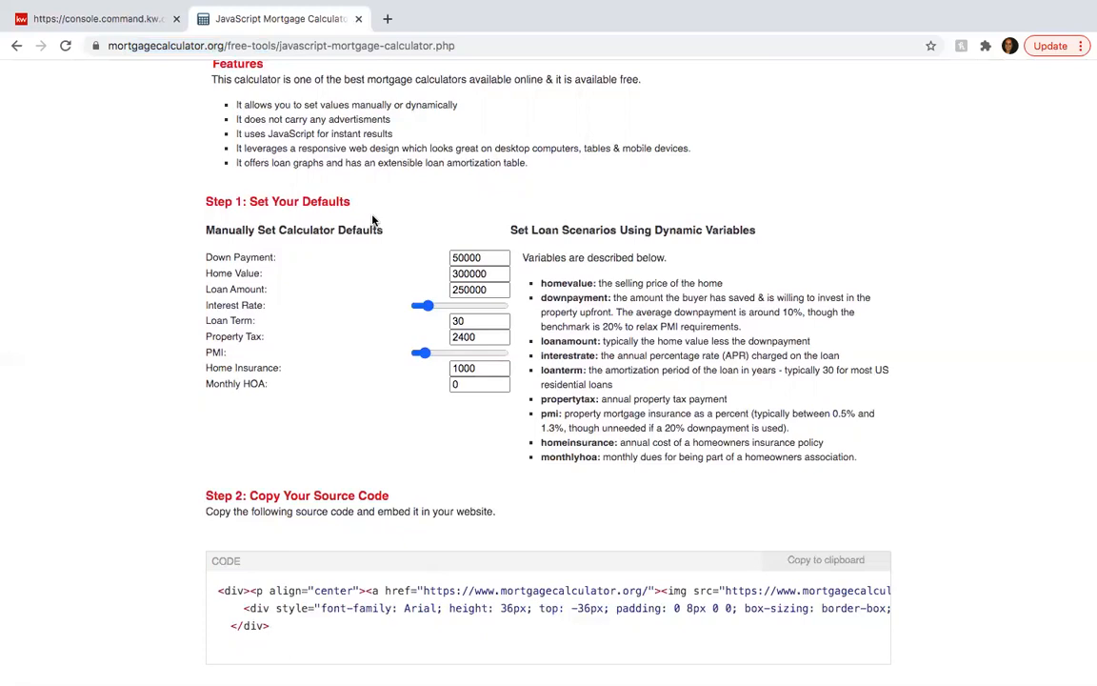
mouse_move(119, 5)
left_click(815, 564)
Step: Back in the page editor, replace the text block's placeholder with the copied embed code and render it by entering and finishing widget configuration
left_click(95, 19)
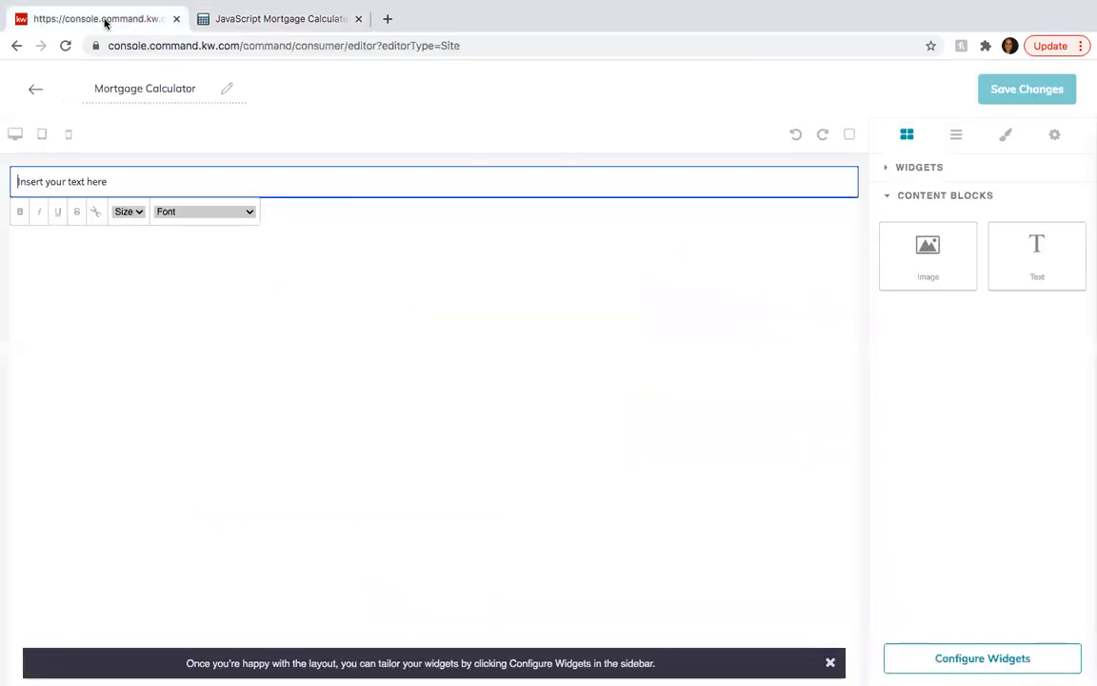
triple_click(131, 179)
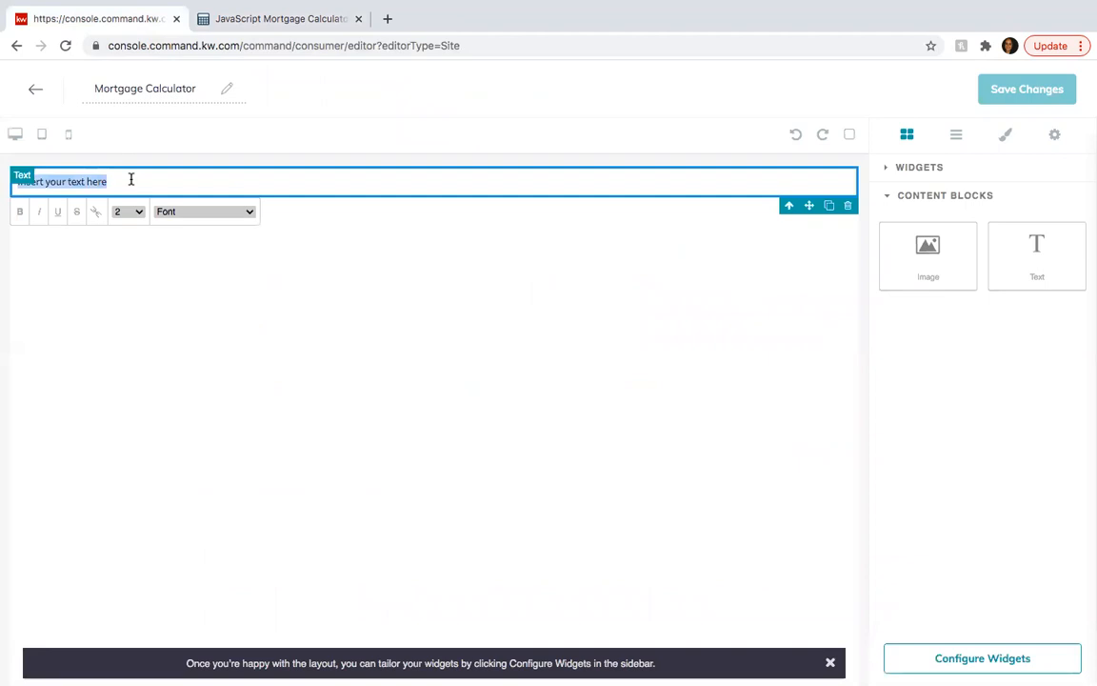
key("ctrl+v")
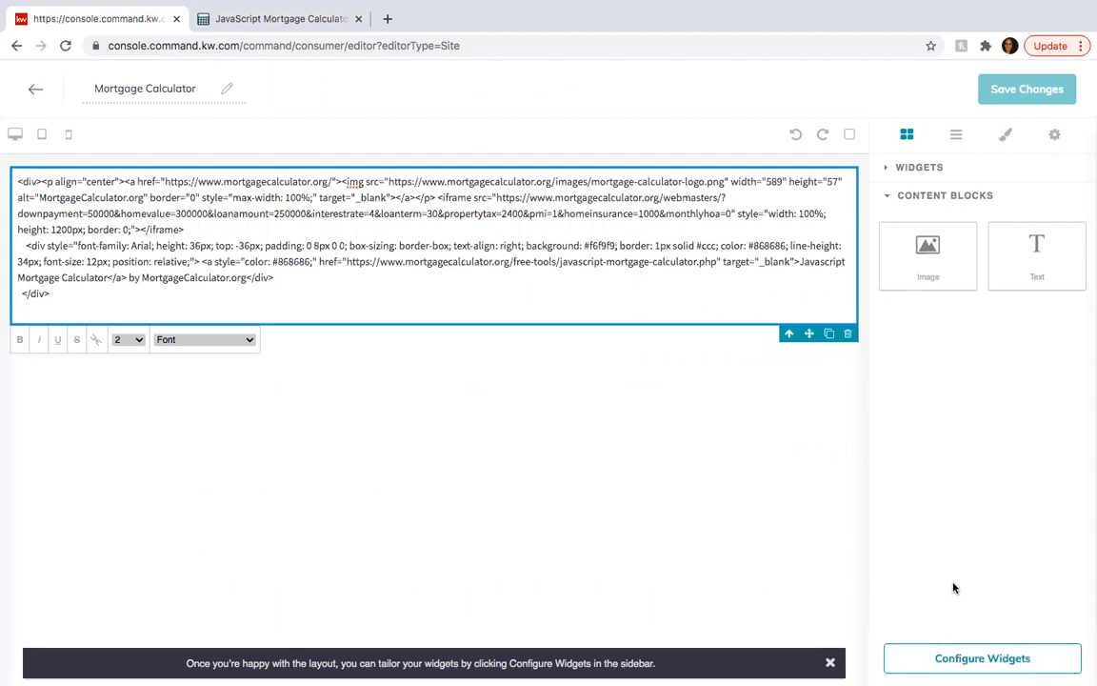
left_click(958, 662)
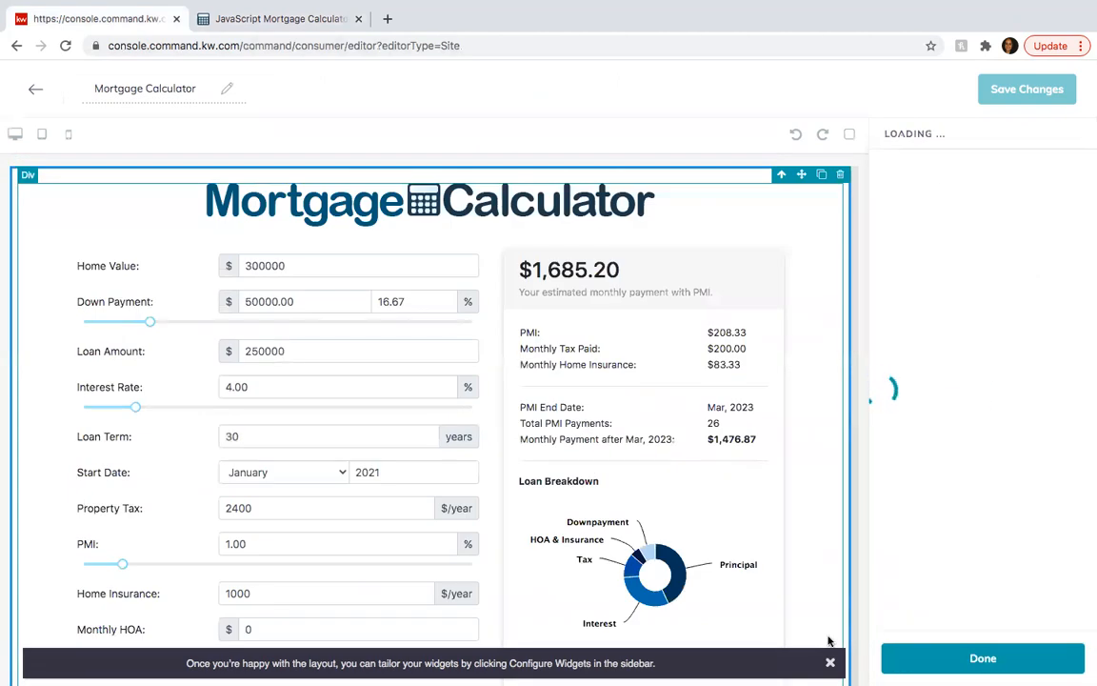
left_click(938, 666)
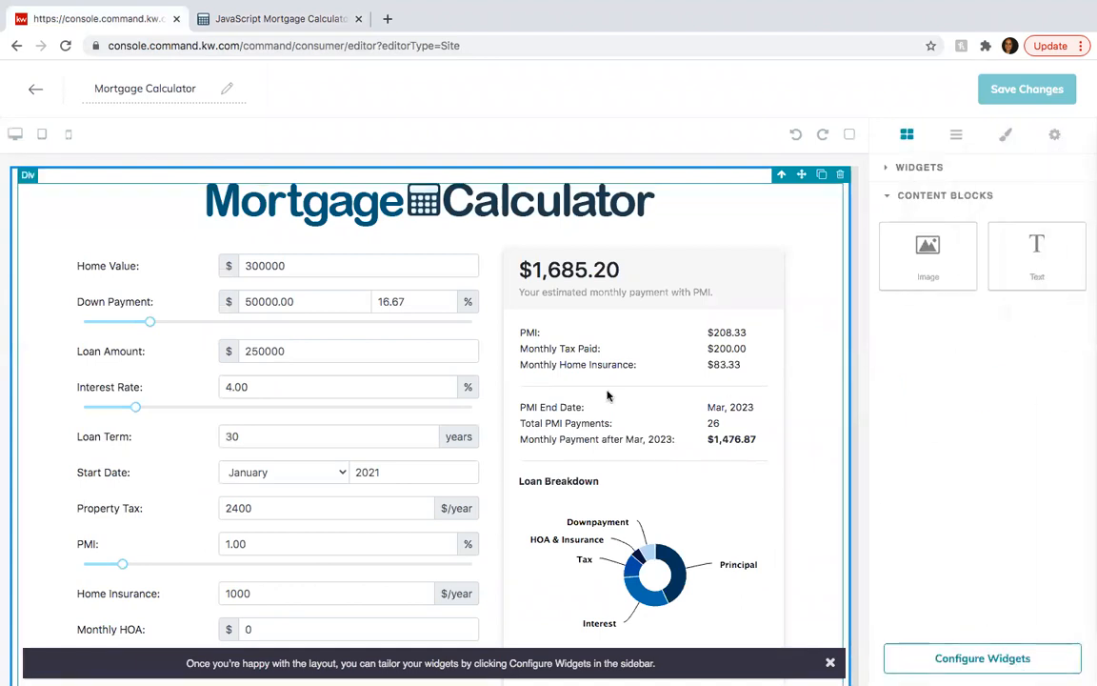
Step: Examine the embedded calculator's input fields, mortgage details and payment comparison, and reopen the widget configuration
scroll(608, 395, "down", 5)
scroll(608, 395, "up", 5)
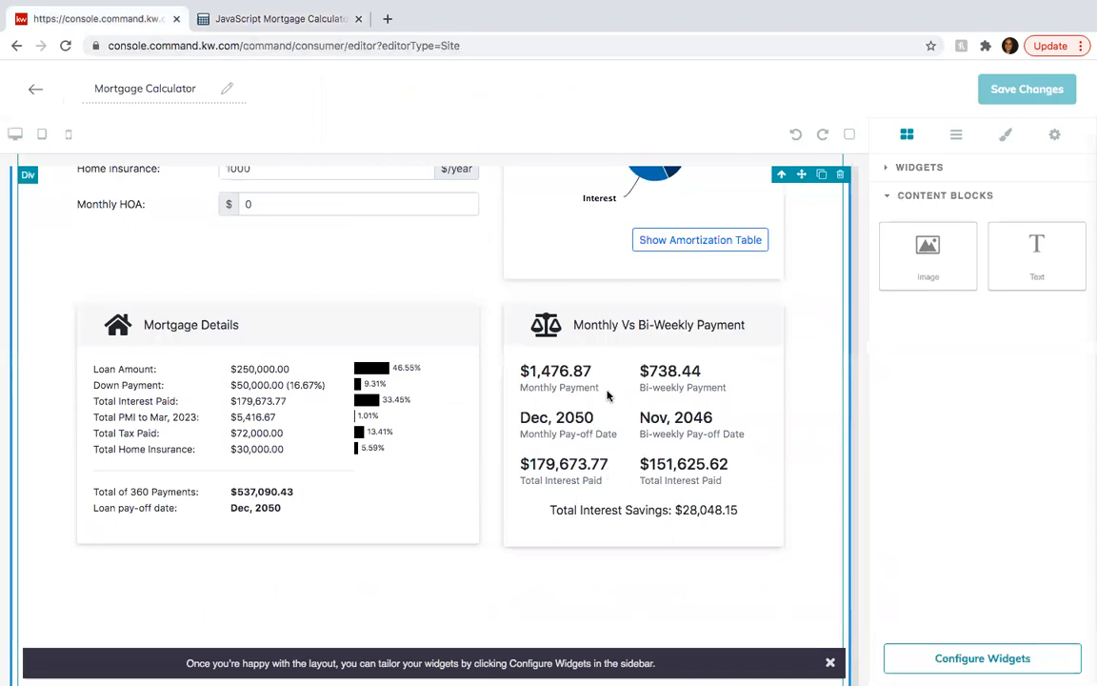
scroll(608, 396, "down", 5)
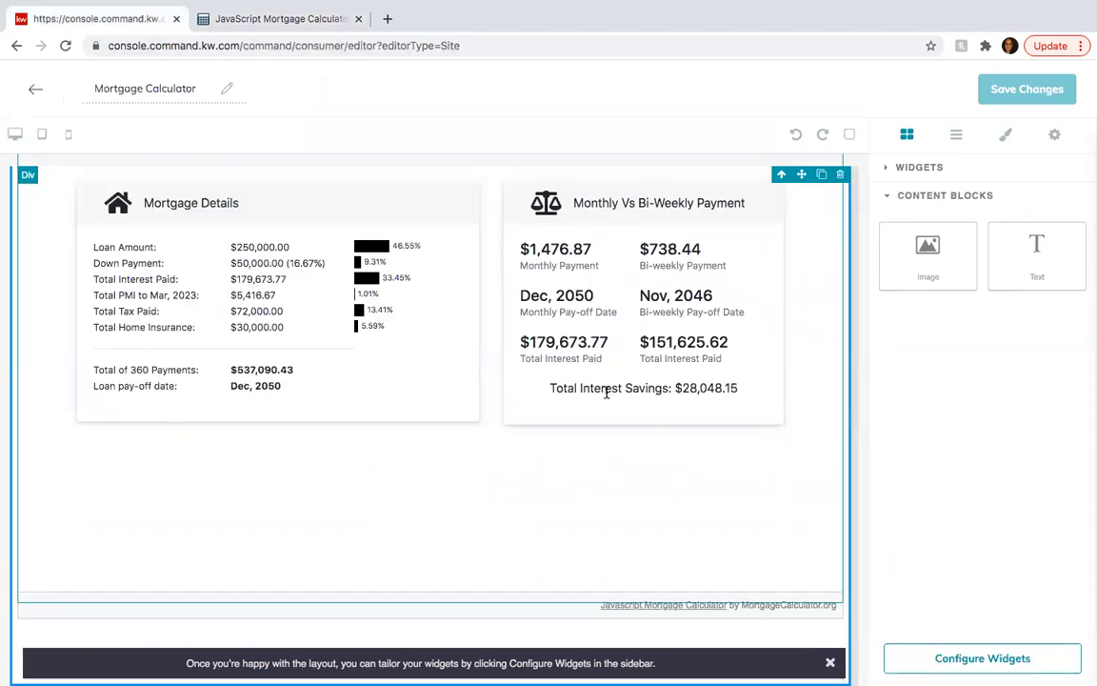
left_click(975, 660)
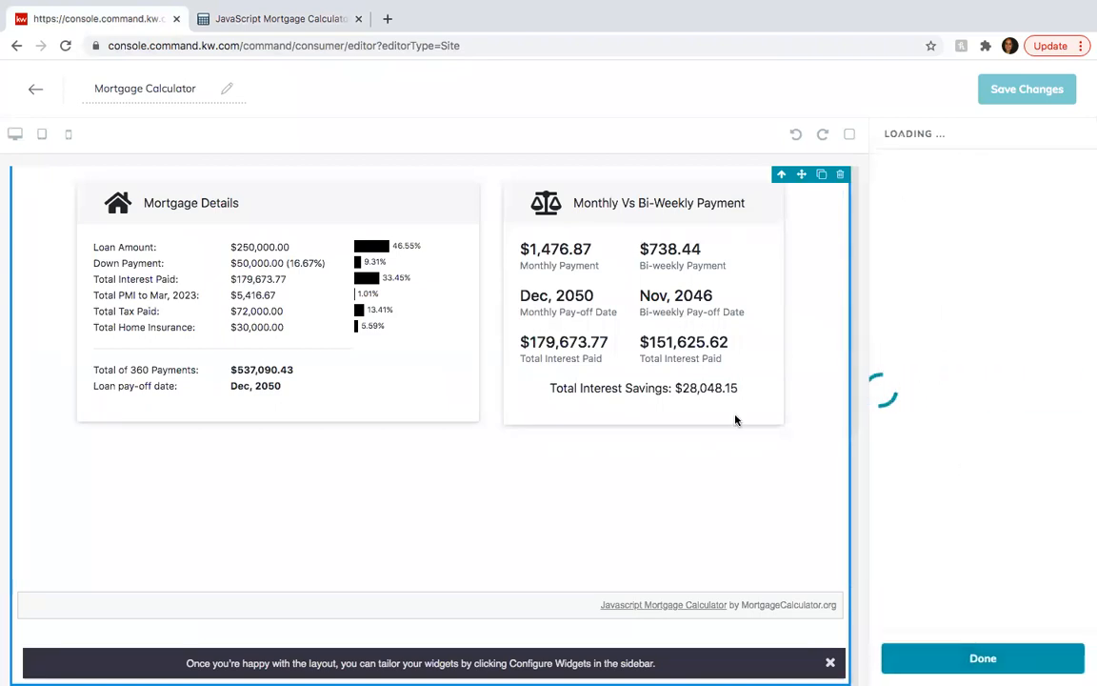
scroll(676, 372, "up", 5)
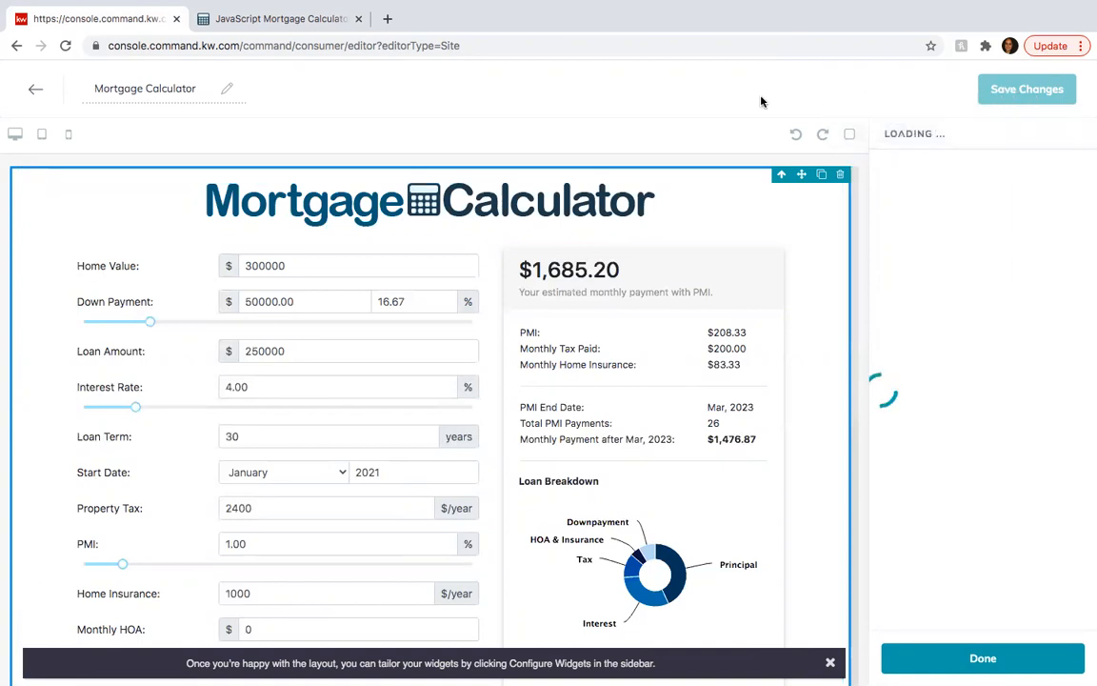
Step: Review the source code section on the calculator site and compare it with the rendered calculator in the page editor
left_click(251, 18)
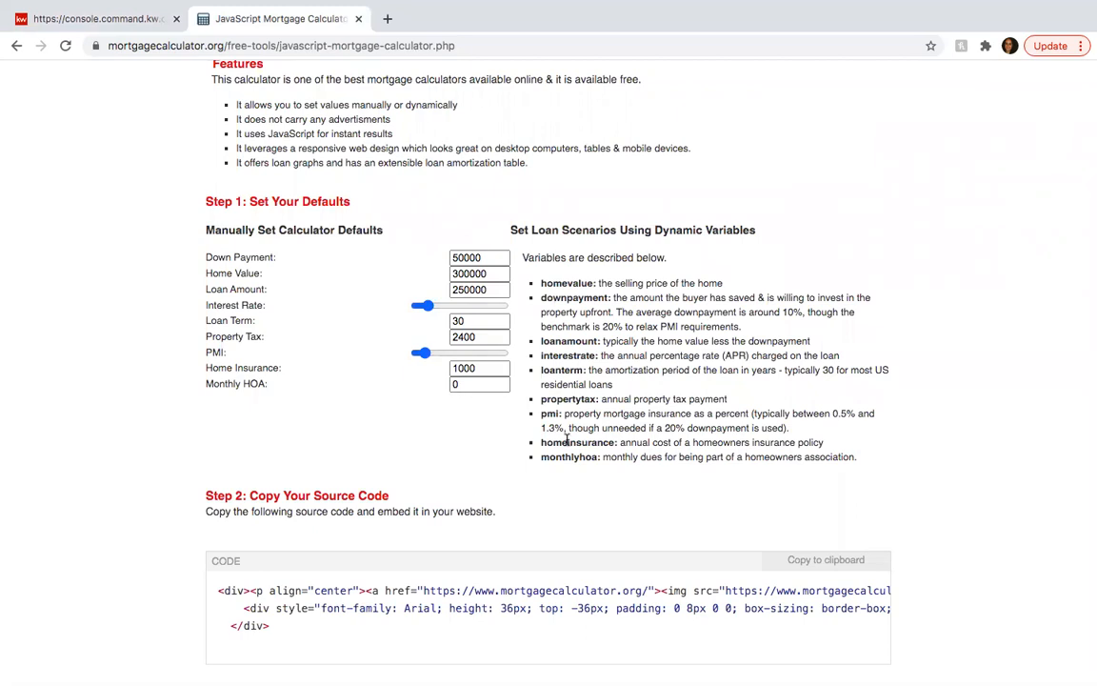
scroll(495, 466, "down", 2)
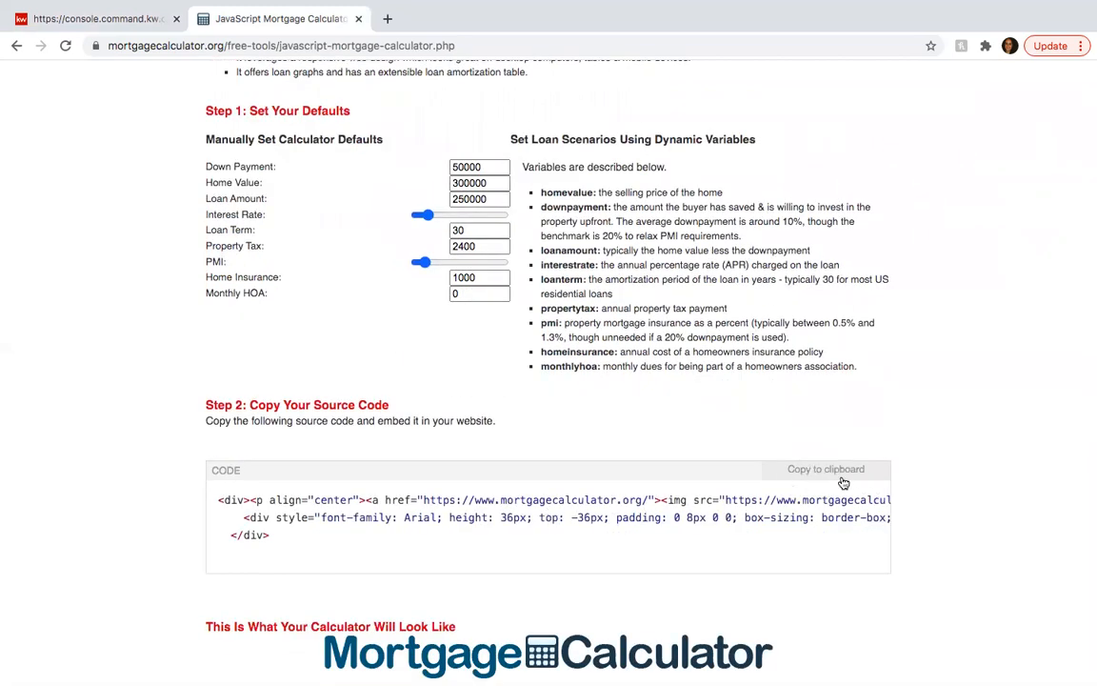
left_click(121, 26)
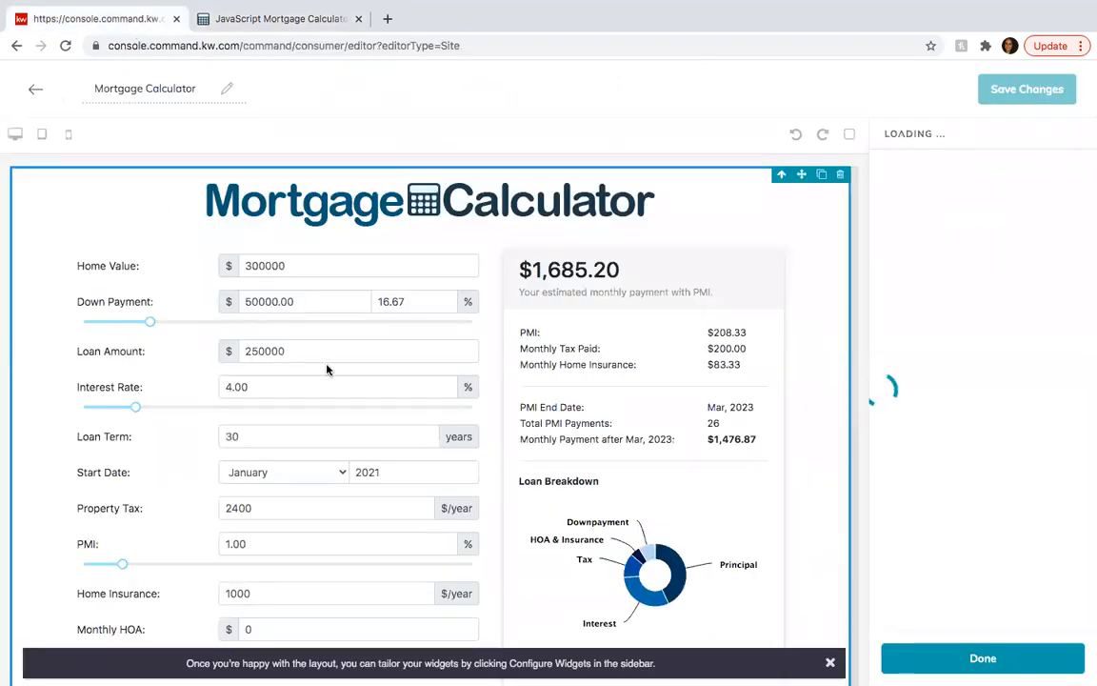
scroll(574, 478, "down", 7)
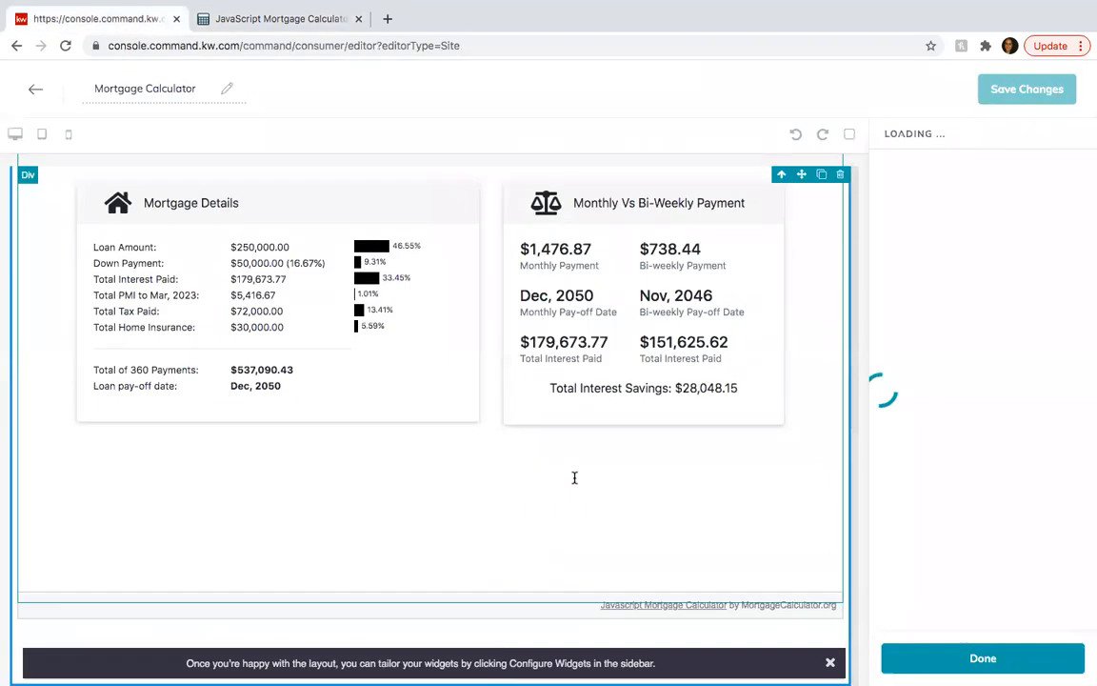
scroll(574, 478, "up", 6)
scroll(574, 478, "up", 1)
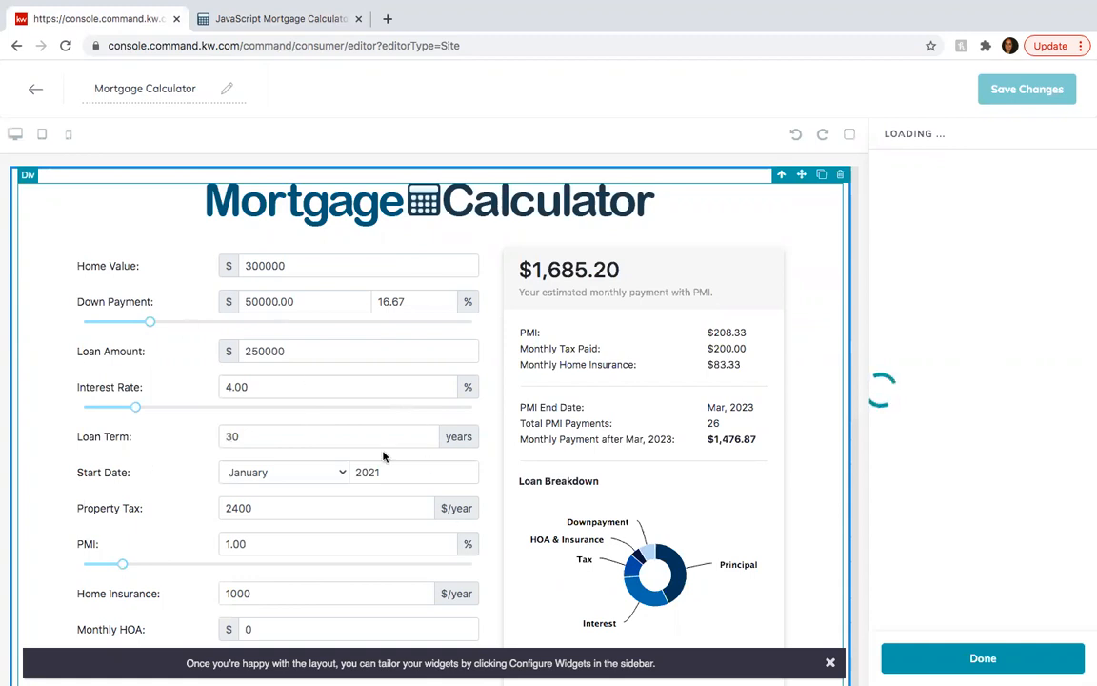
Step: Dismiss the layout hint banner and look over the full embedded calculator from its loan inputs to its footer
left_click(829, 662)
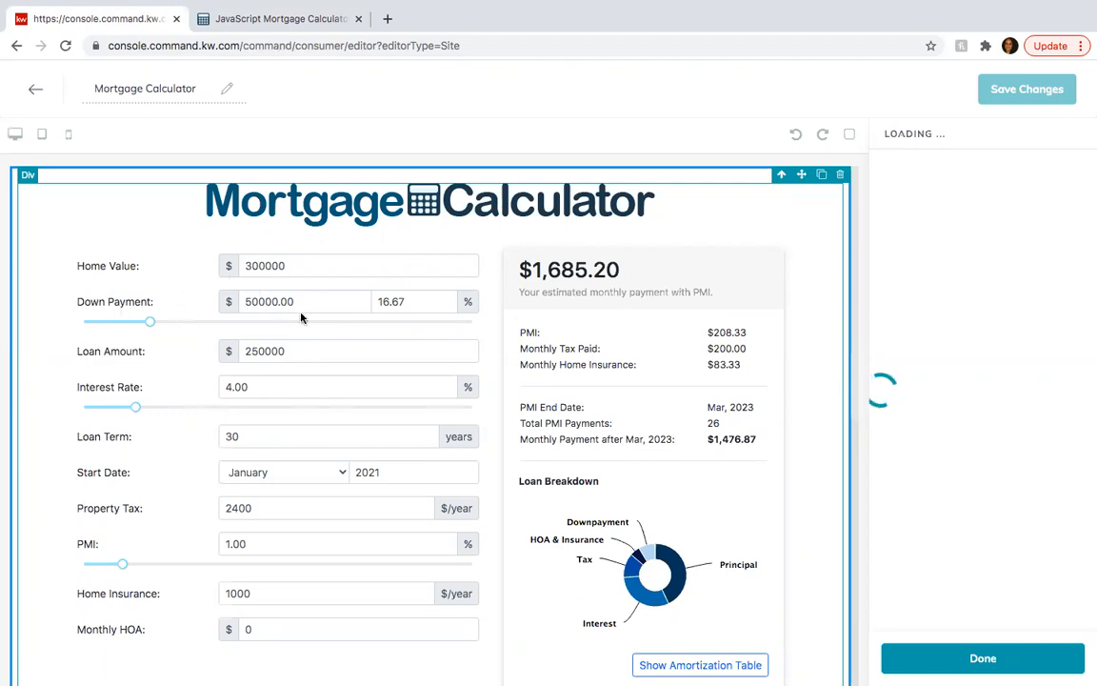
scroll(306, 441, "down", 1)
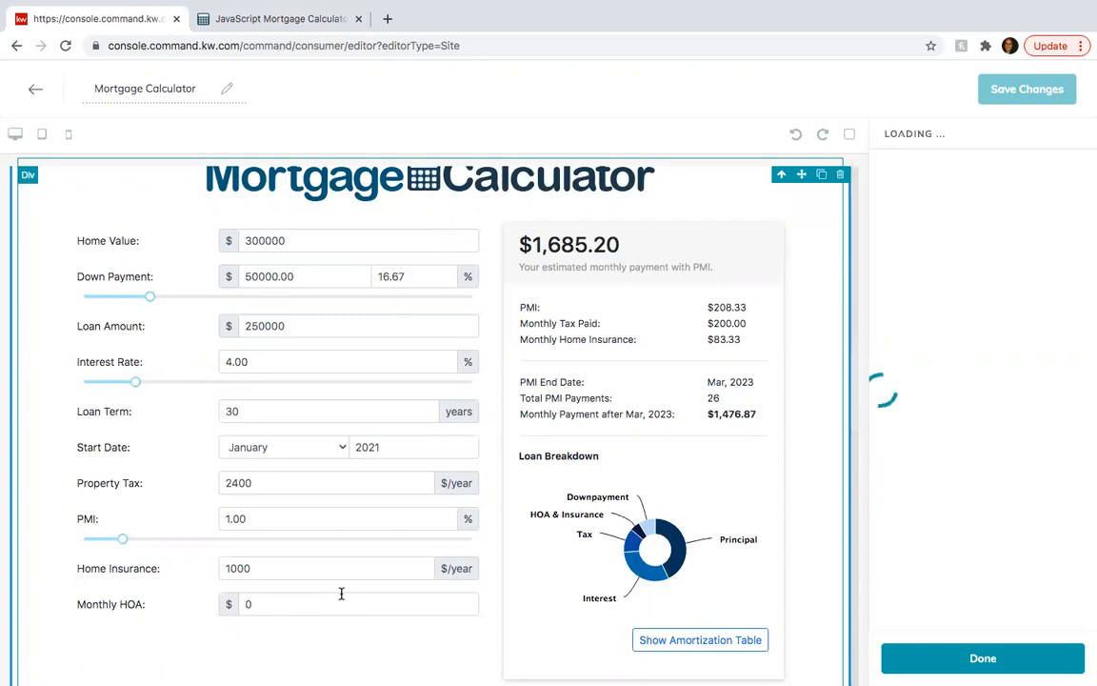
scroll(744, 473, "down", 2)
scroll(743, 473, "down", 5)
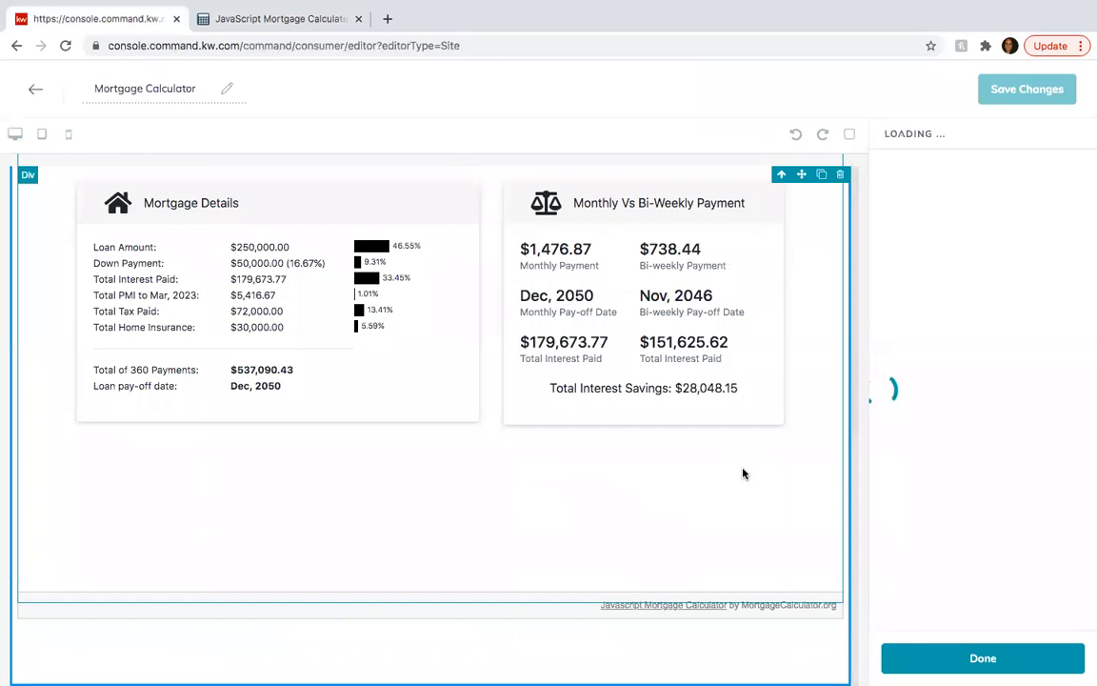
scroll(743, 474, "up", 7)
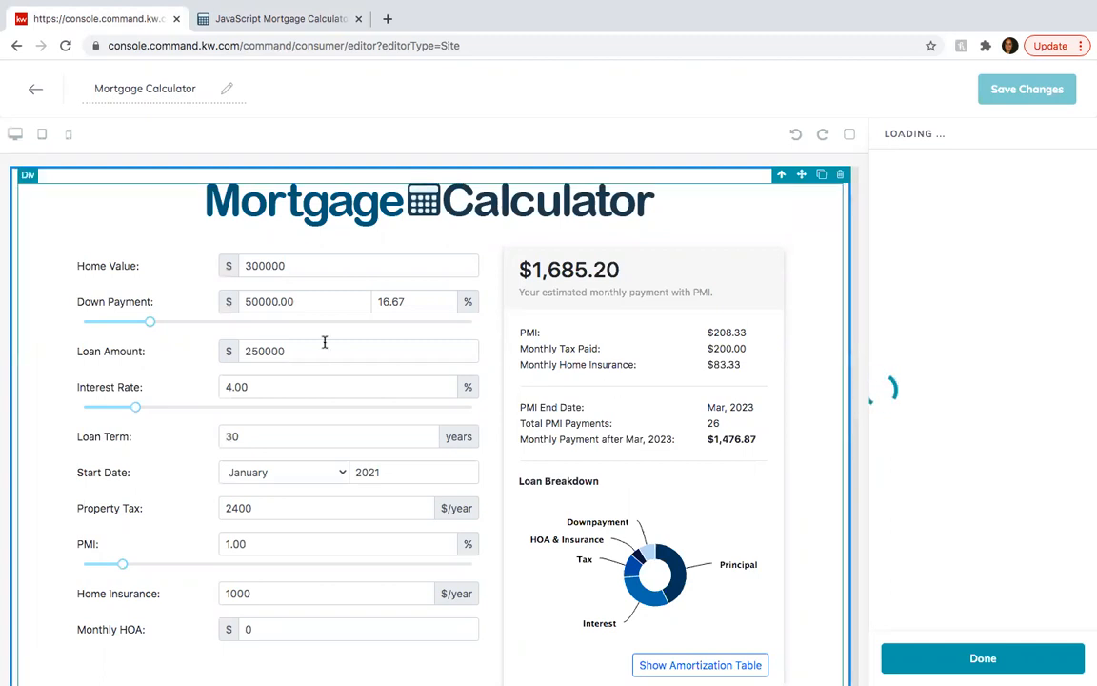
Step: On mortgagecalculator.org, go from the home page to the Full Page Calc widget and review its default settings and source code sections
left_click(285, 20)
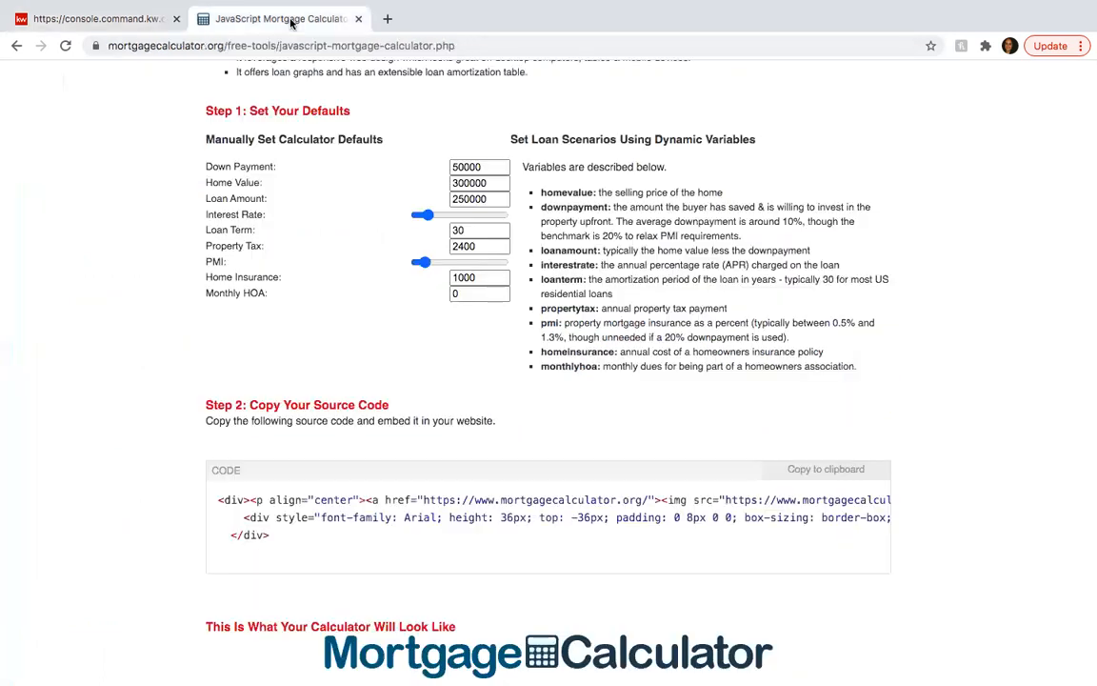
left_click(209, 46)
type("mortgage")
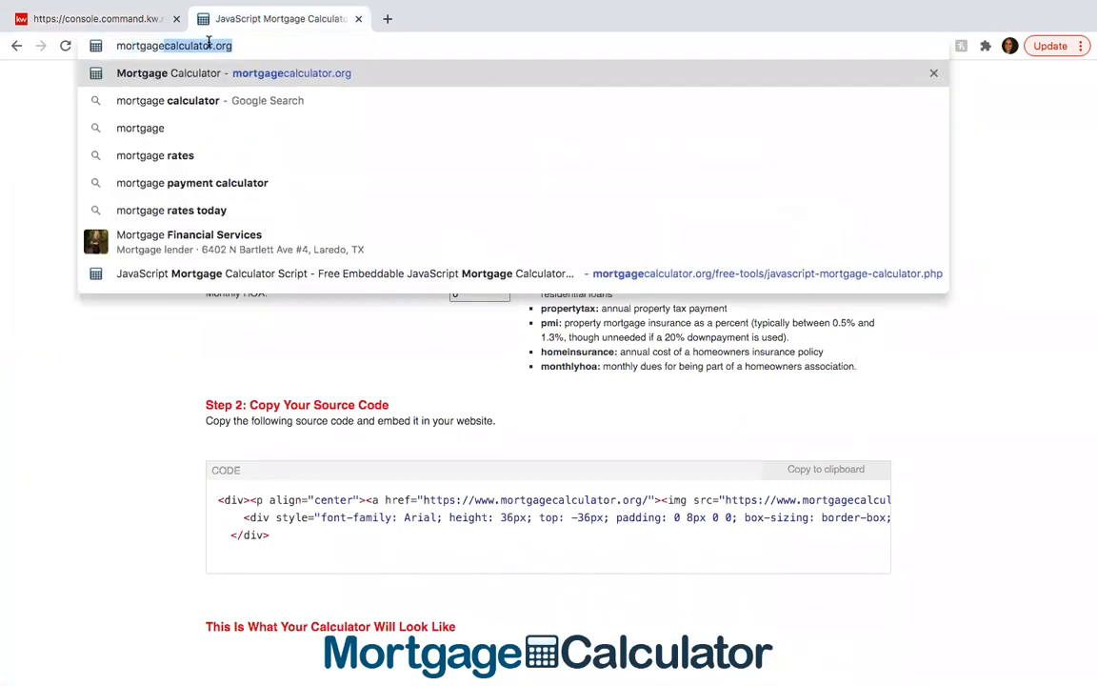
key("Return")
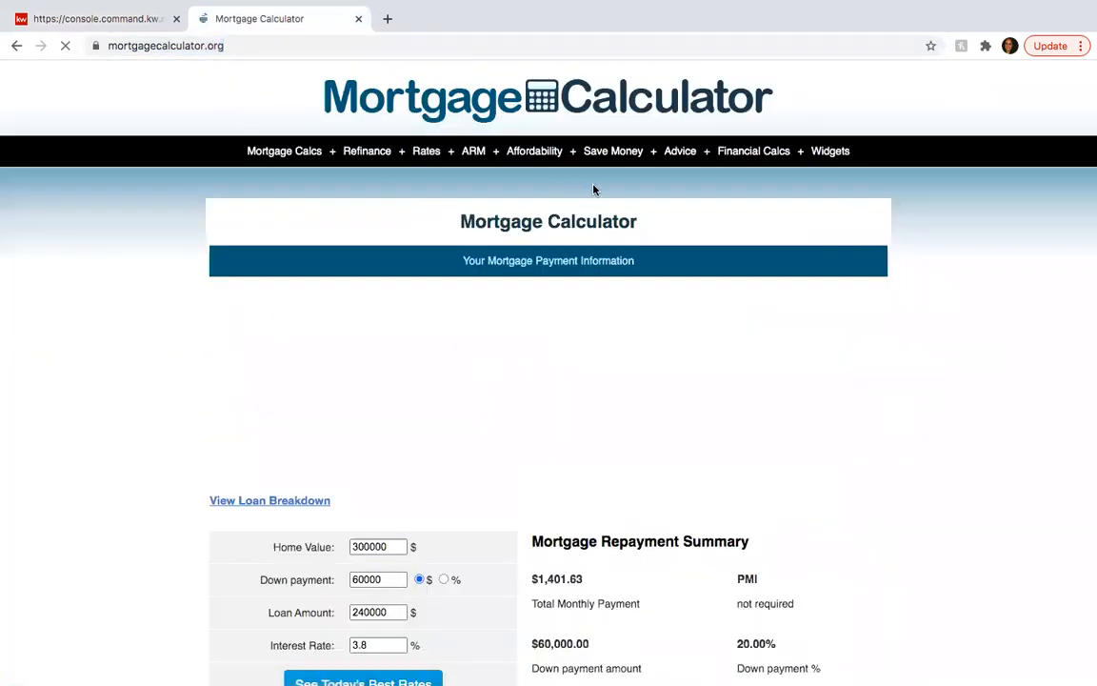
mouse_move(856, 141)
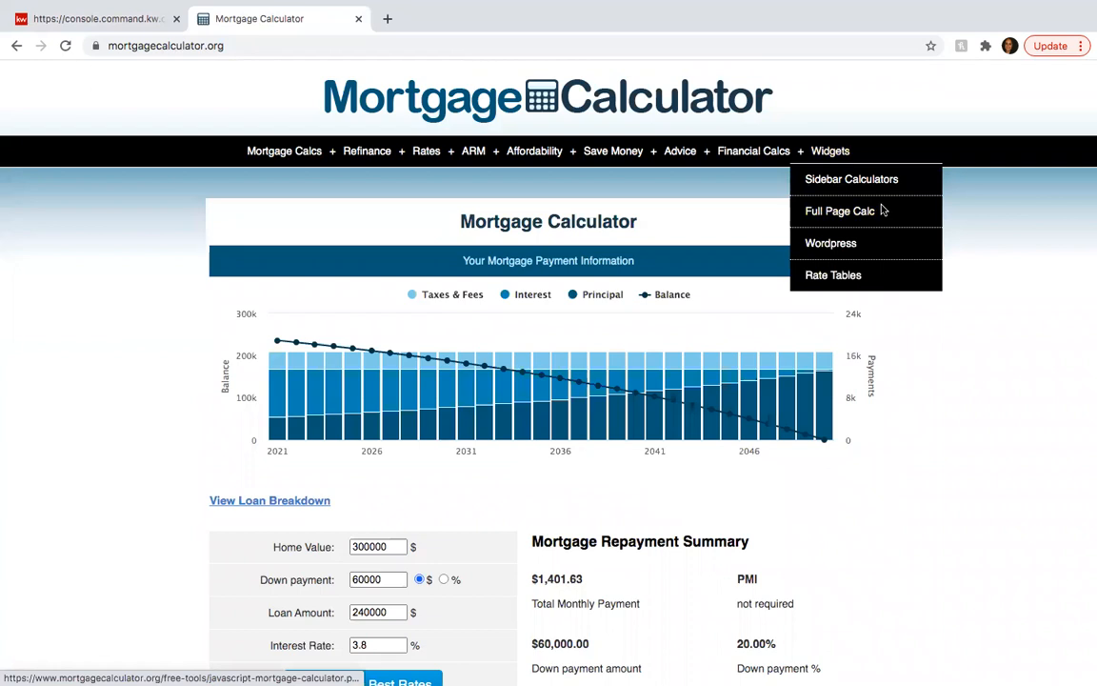
left_click(867, 211)
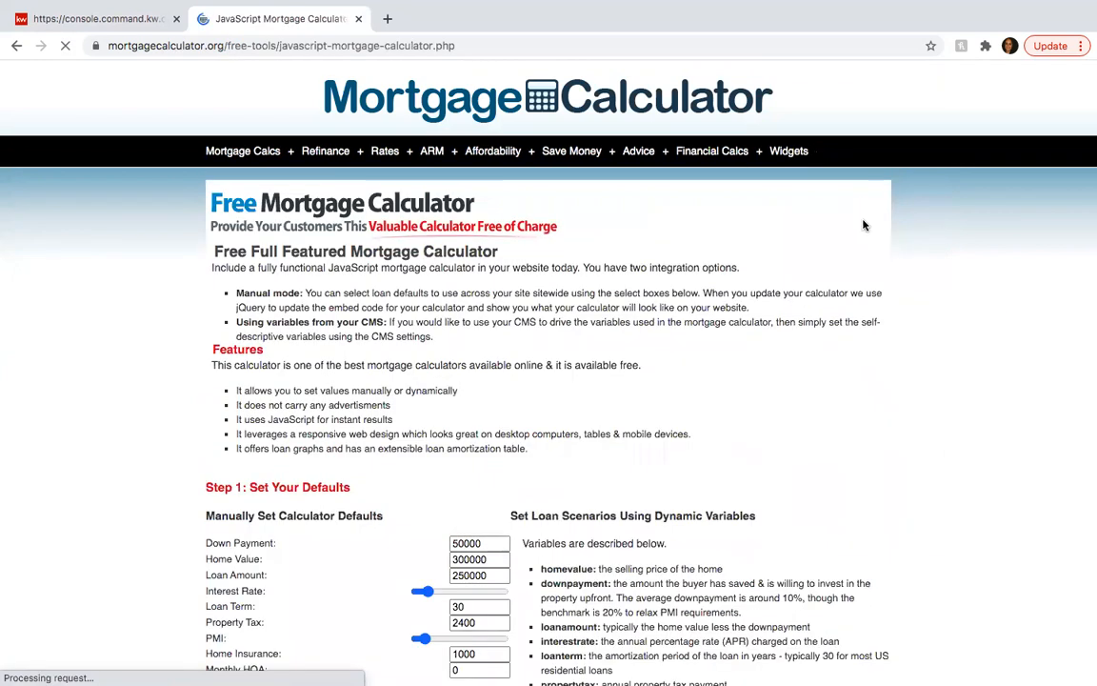
scroll(533, 314, "down", 3)
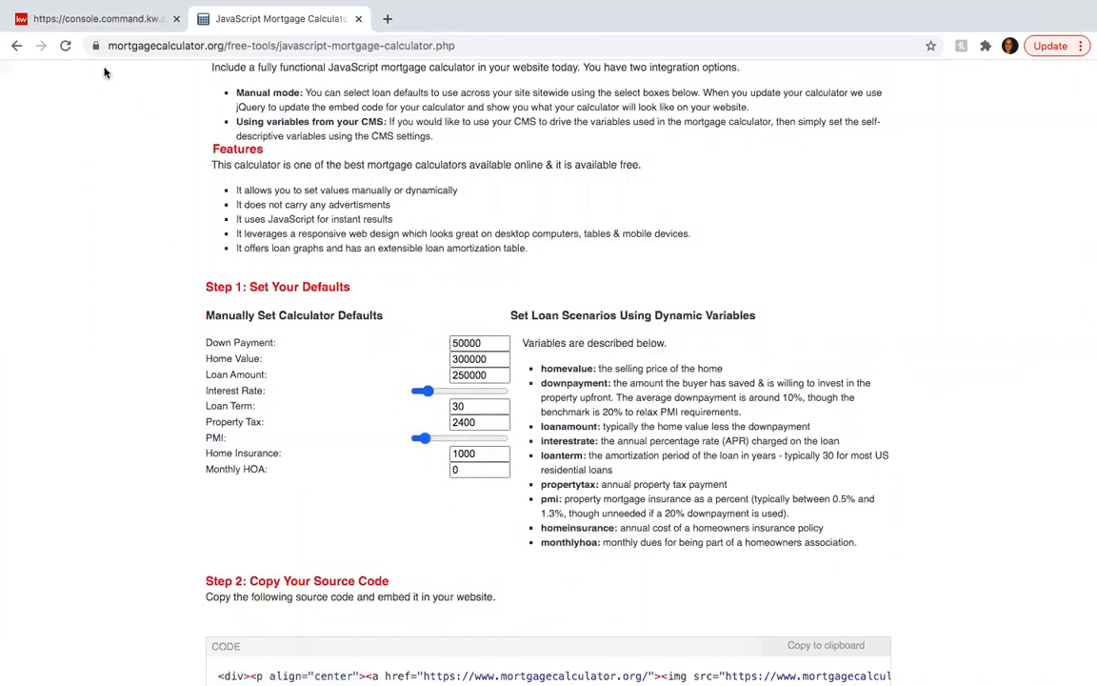
Step: Return to the Mortgage Calculator page editor and exit it, saving and applying the unsaved changes
left_click(92, 19)
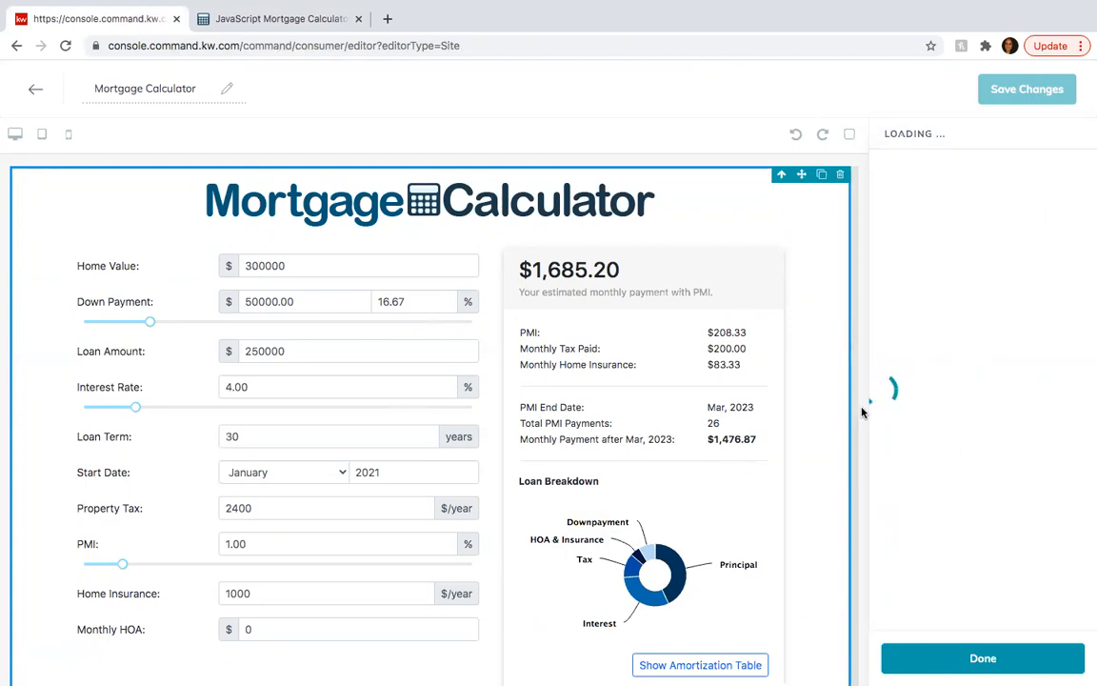
left_click(33, 93)
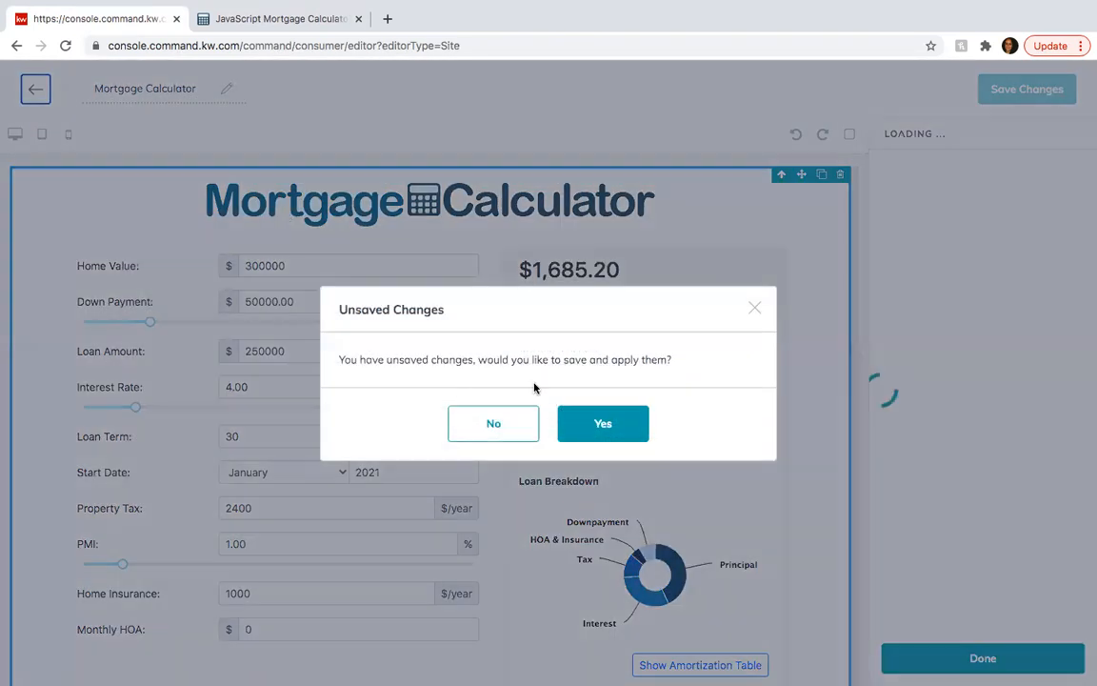
left_click(619, 426)
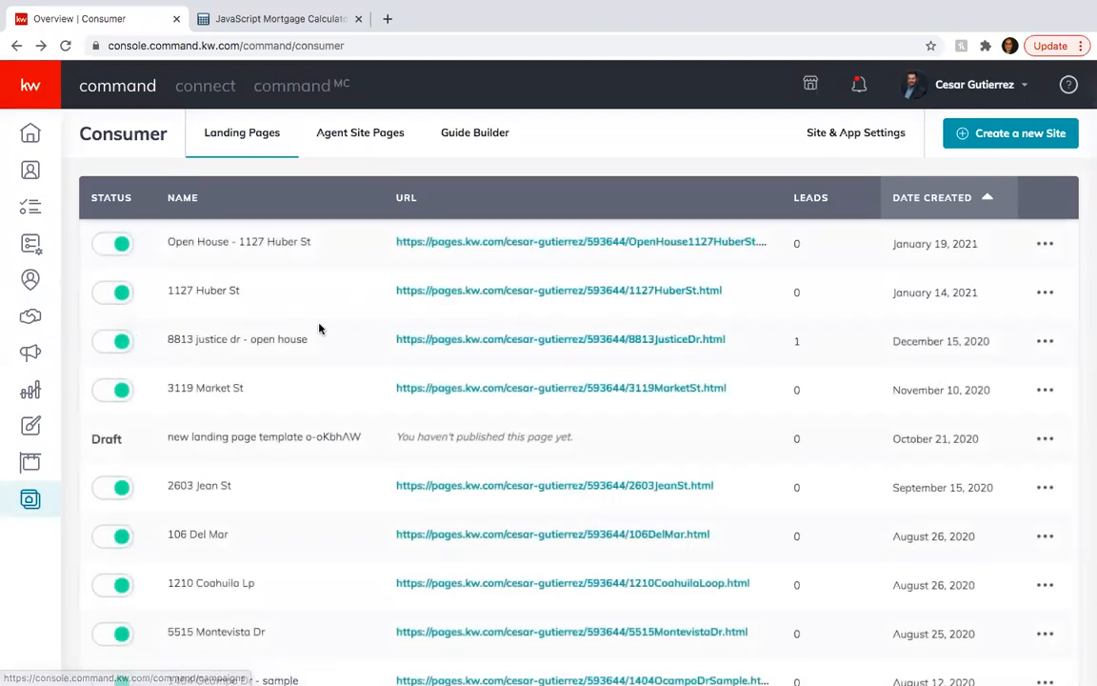
Step: In the agent site's page settings, add a new page based on the existing Mortgage Calculator page
left_click(854, 137)
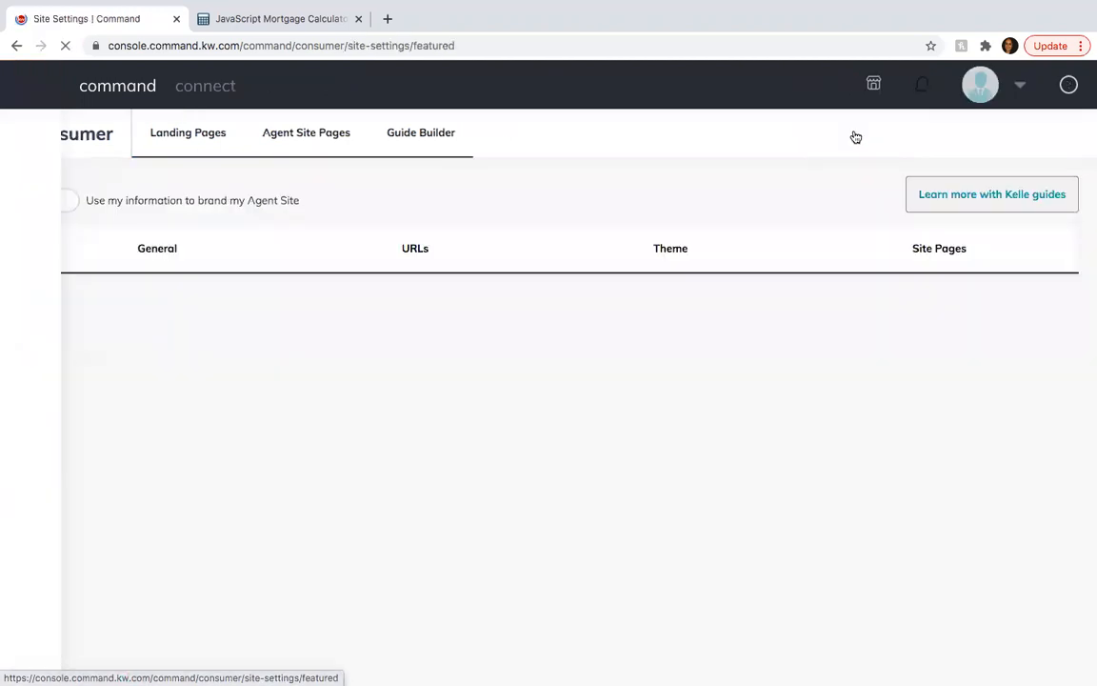
left_click(970, 256)
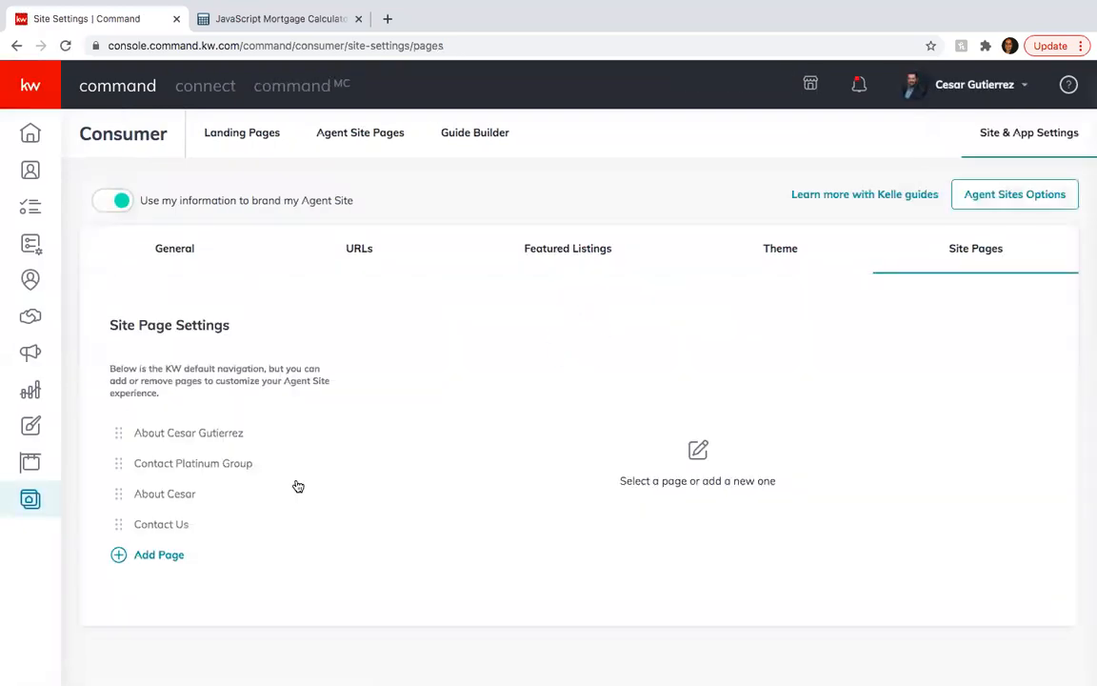
left_click(162, 556)
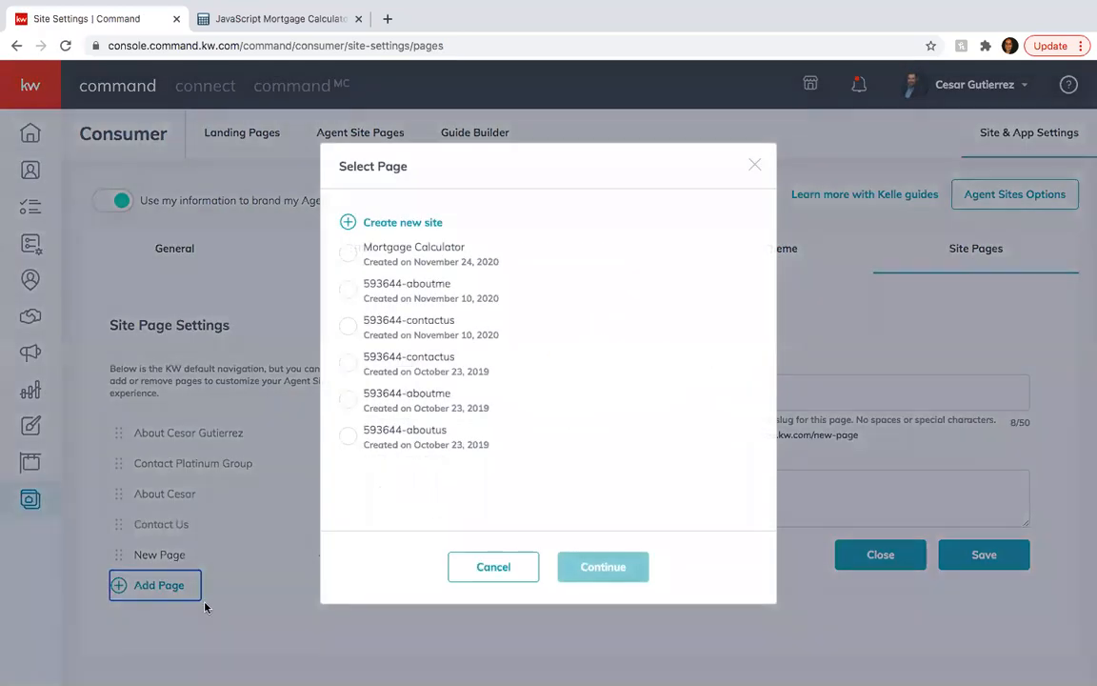
left_click(348, 254)
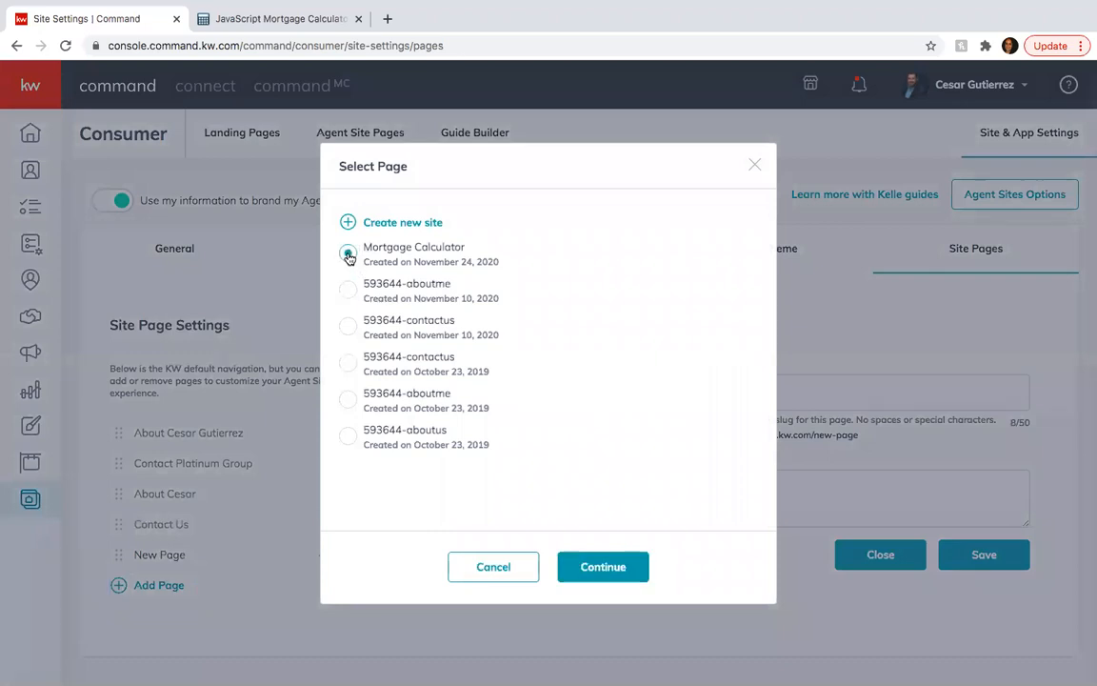
left_click(614, 568)
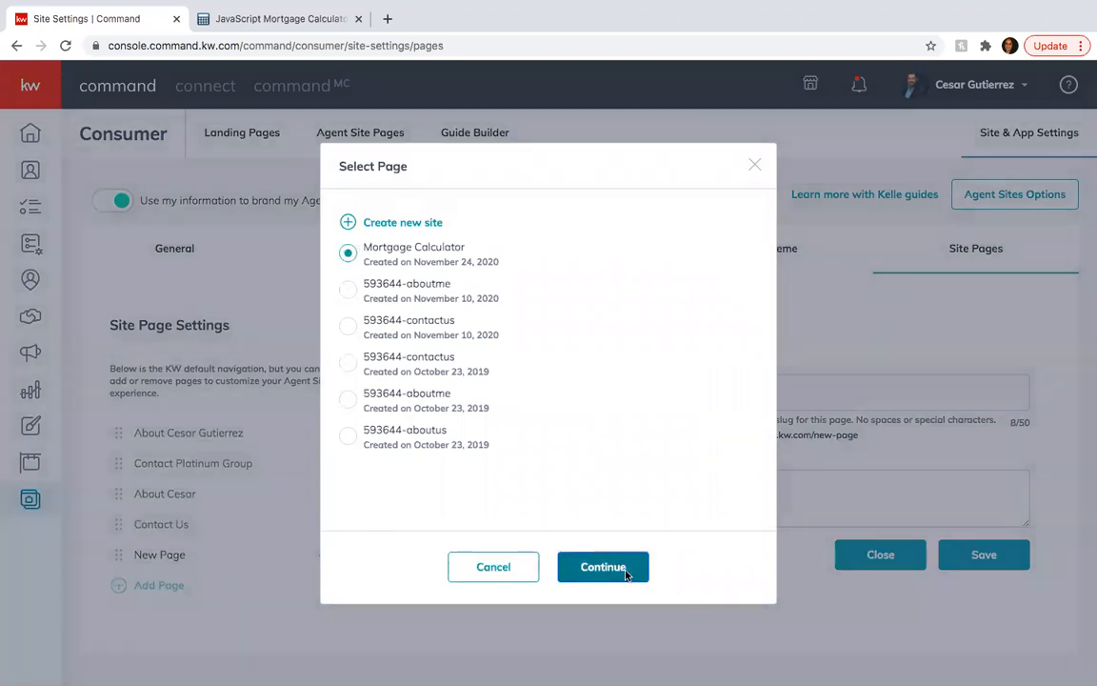
Step: Title the new page "Mortgage Calculator" and set its URL slug to "mortgage-calculator"
double_click(463, 391)
triple_click(464, 391)
type("Mortgage Calculator")
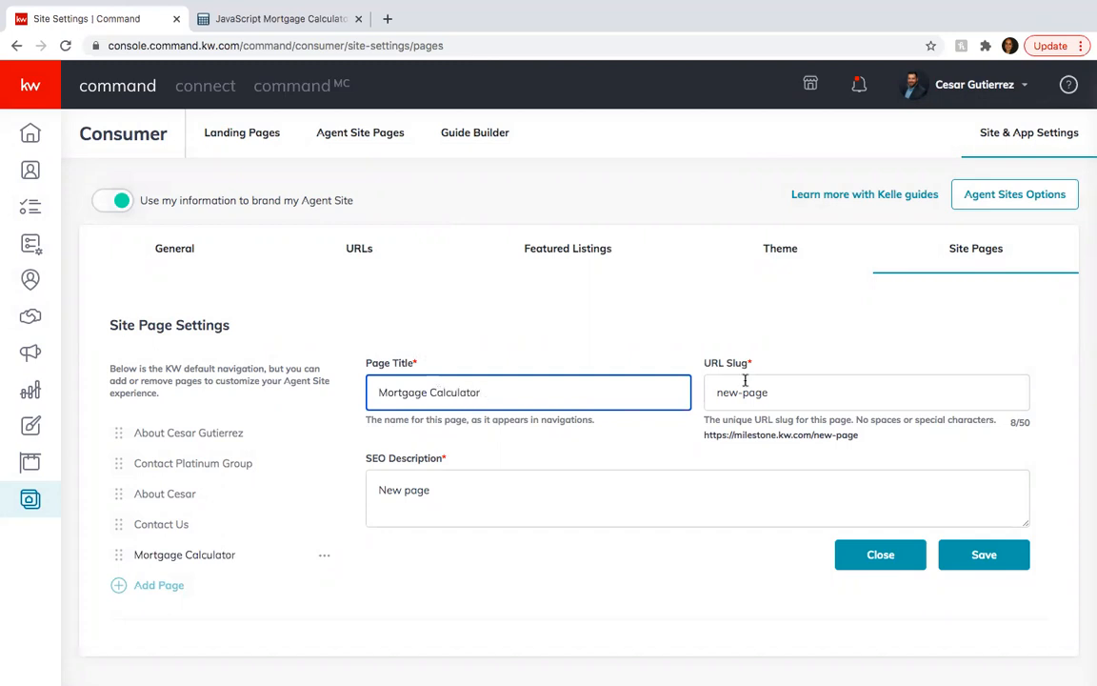
left_click(752, 392)
triple_click(786, 391)
type("mortgage-calculator")
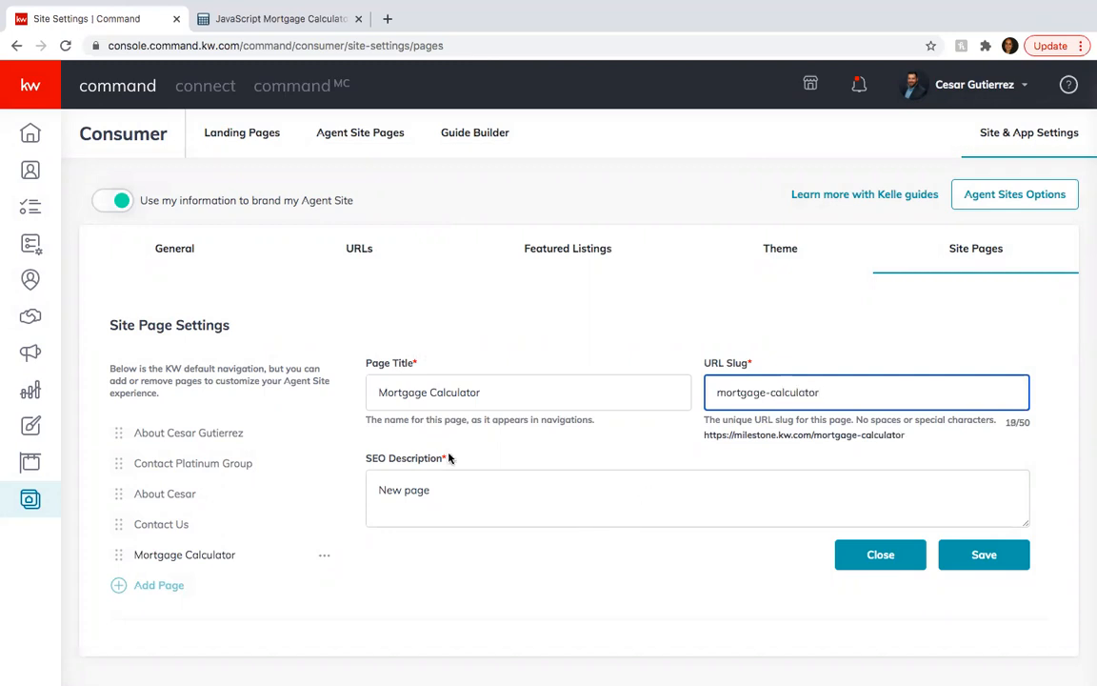
Step: Replace the SEO description with "mortgage calculator, FHA loans, conventional loans, VA loans, loans" and save the page settings
left_click(441, 499)
triple_click(441, 499)
key("ctrl+v")
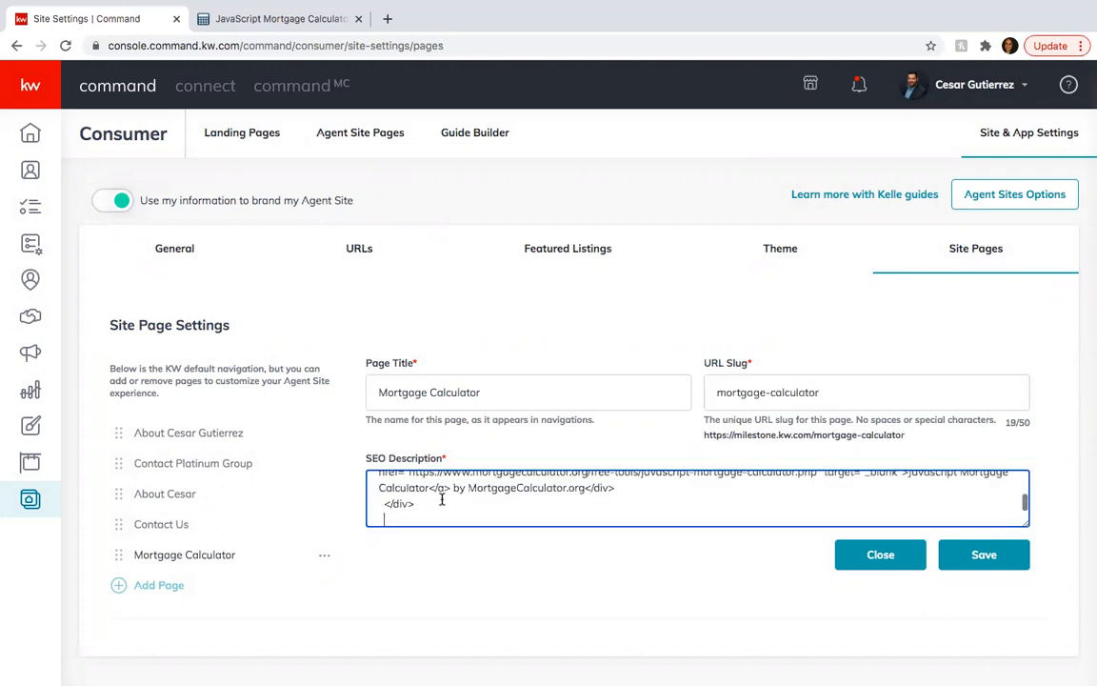
key("ctrl+a")
key("BackSpace")
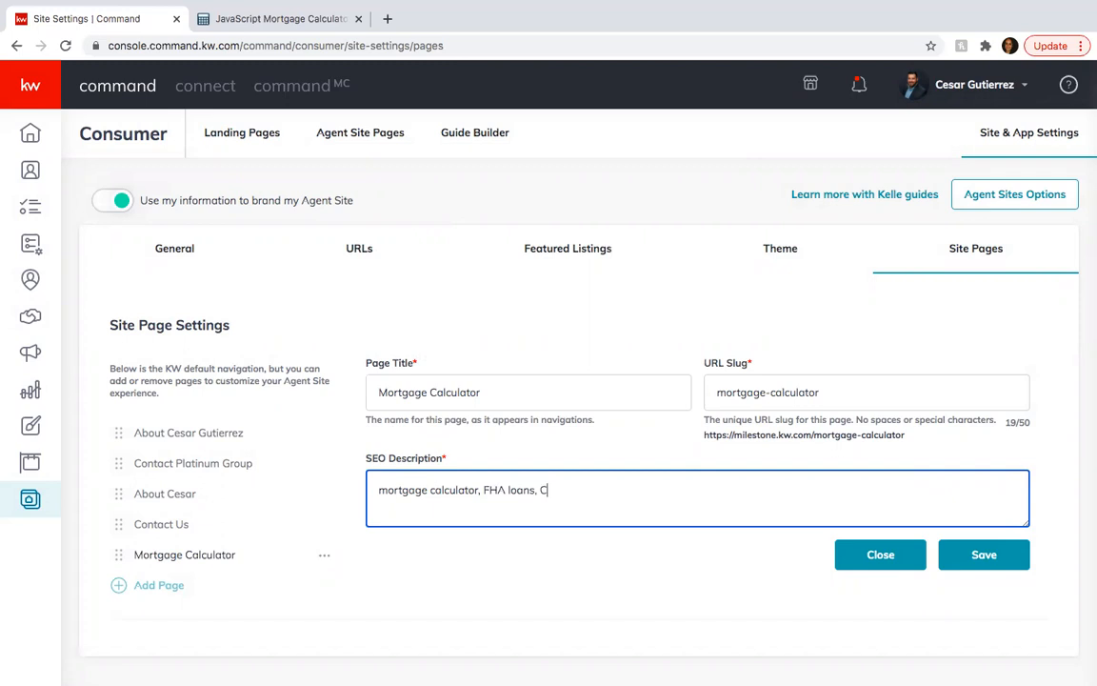
type("onventional loans, VA")
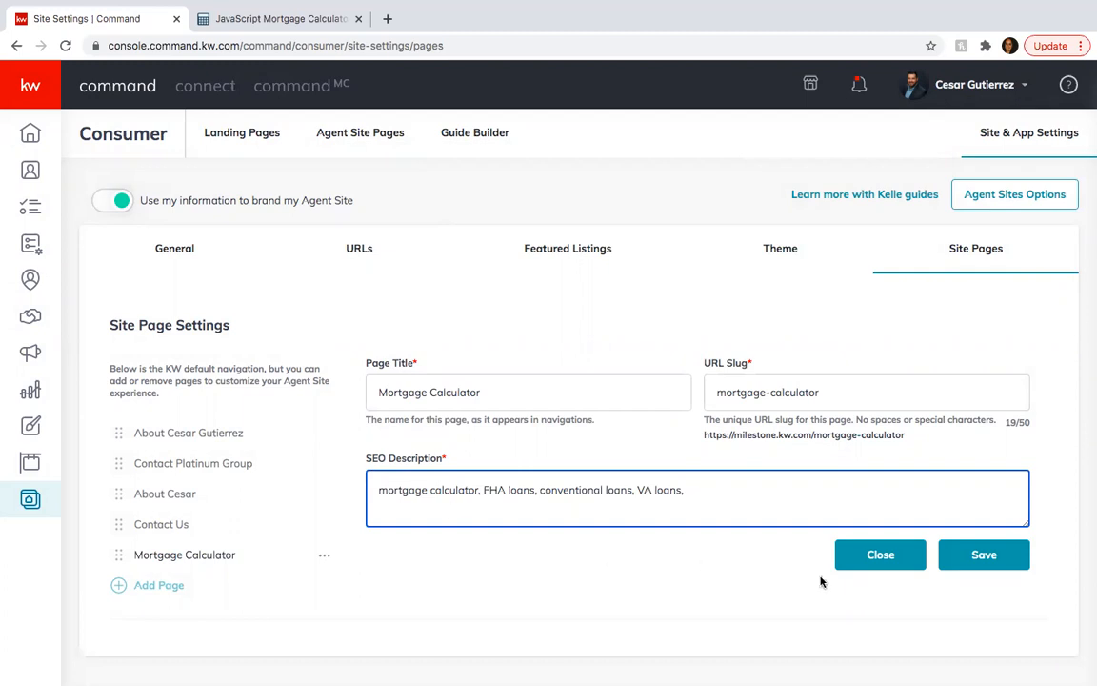
type("loans")
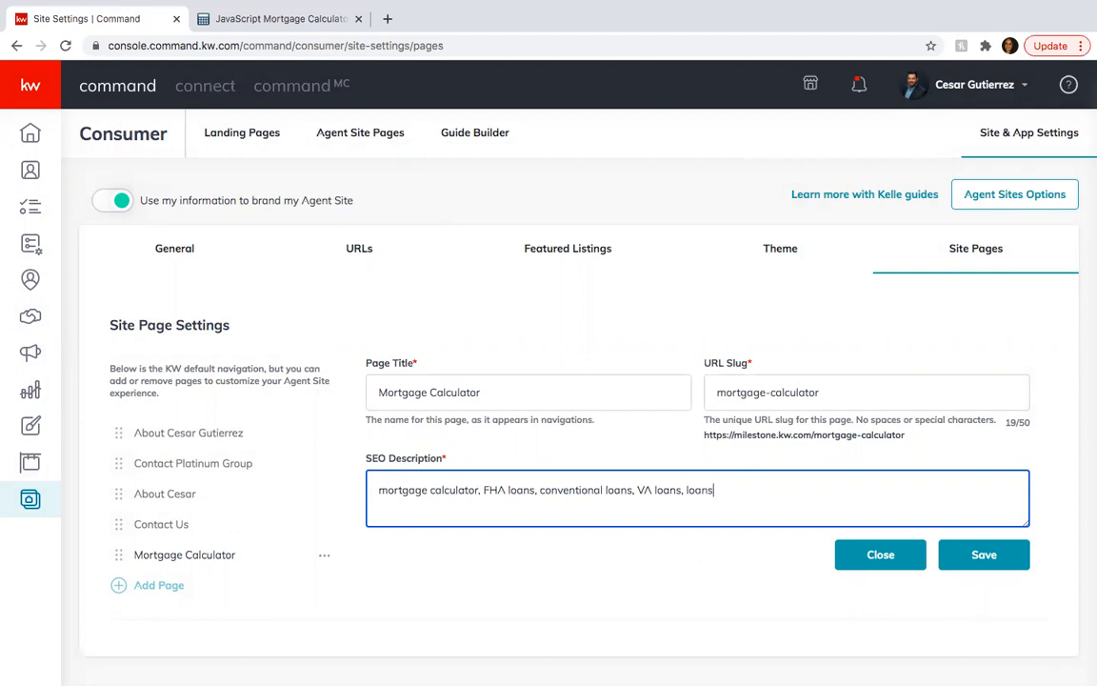
left_click(986, 555)
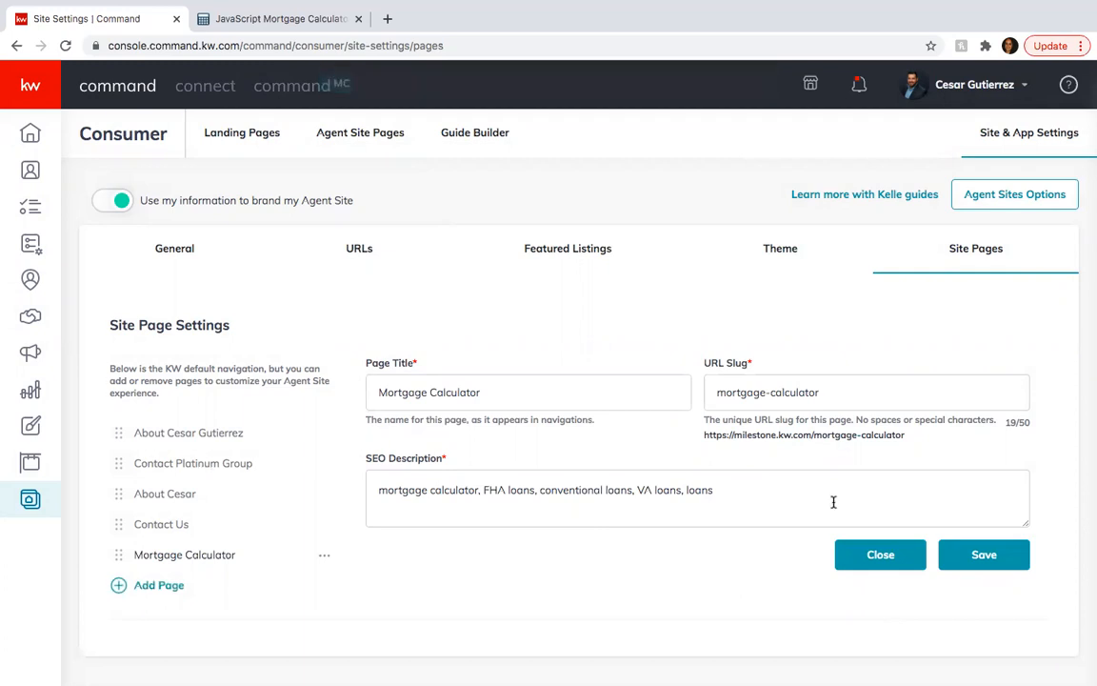
left_click(995, 558)
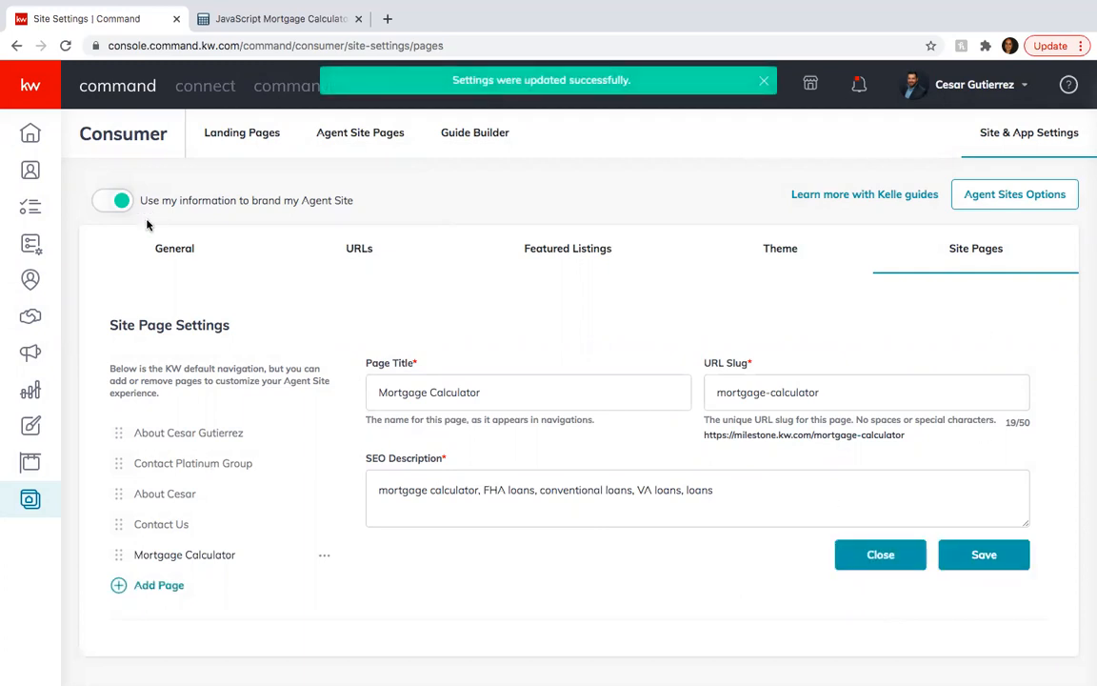
Step: Look through the General and Featured Listings site settings without saving changes, and find the agent site's subdomain in the URL settings
left_click(186, 253)
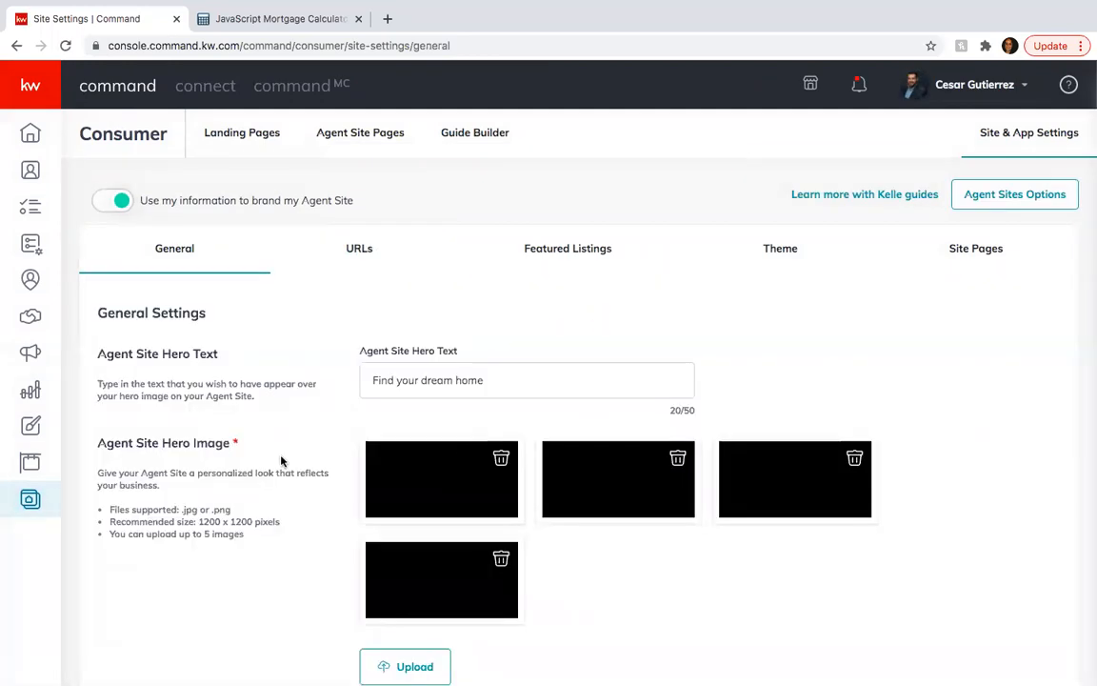
scroll(281, 460, "down", 3)
scroll(280, 459, "down", 1)
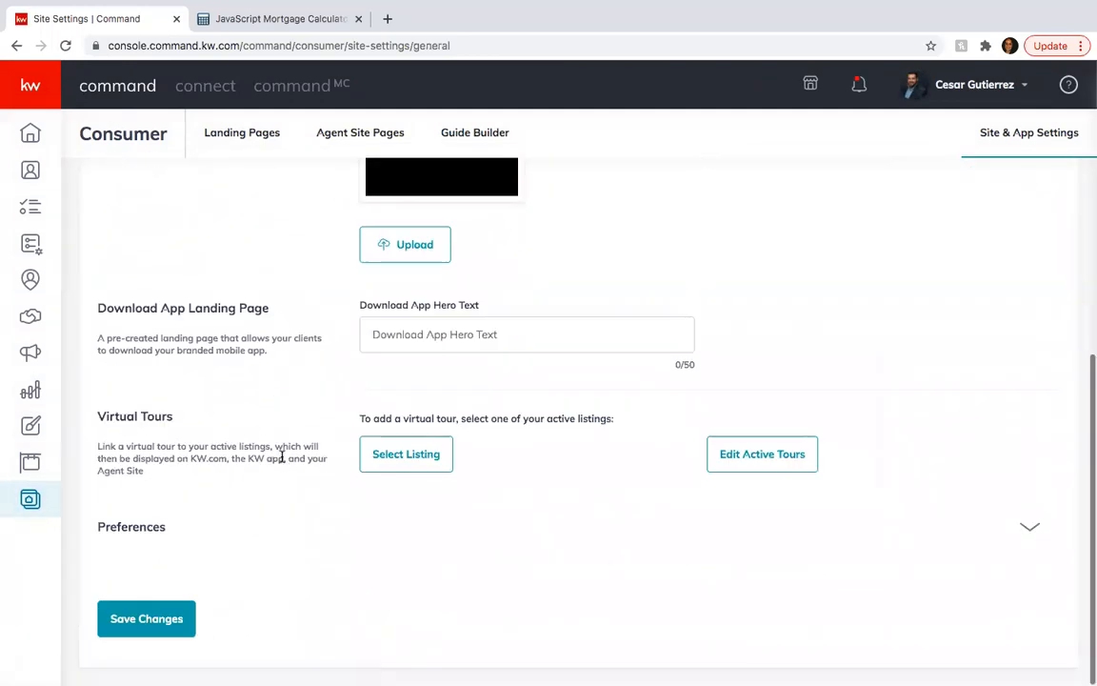
scroll(281, 457, "up", 5)
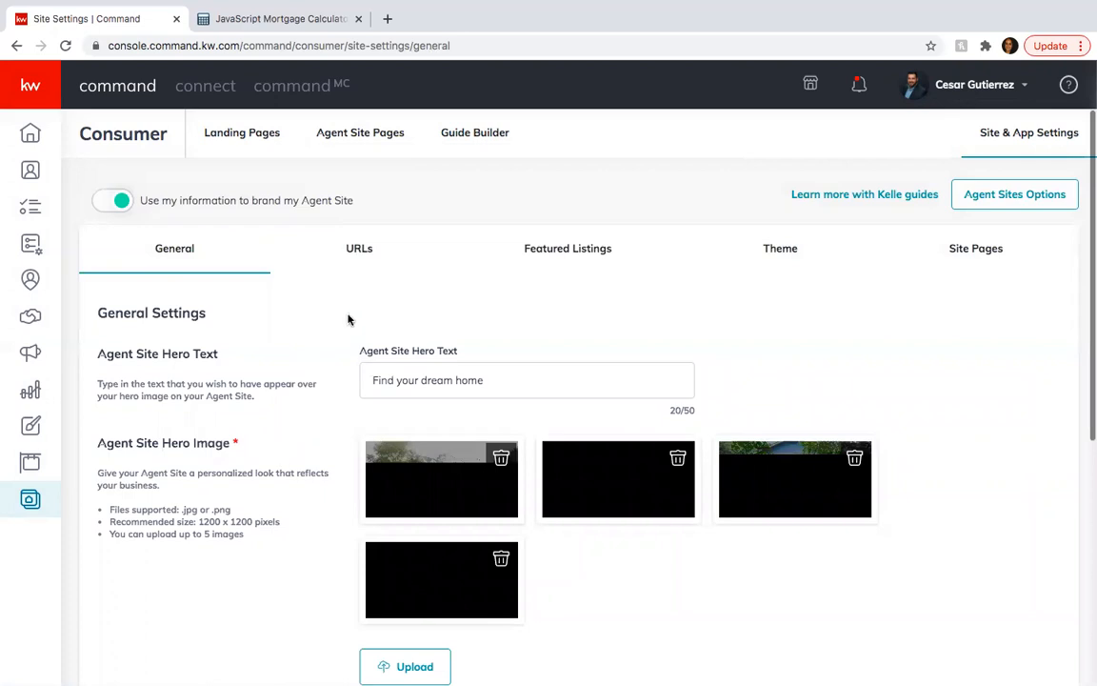
left_click(360, 249)
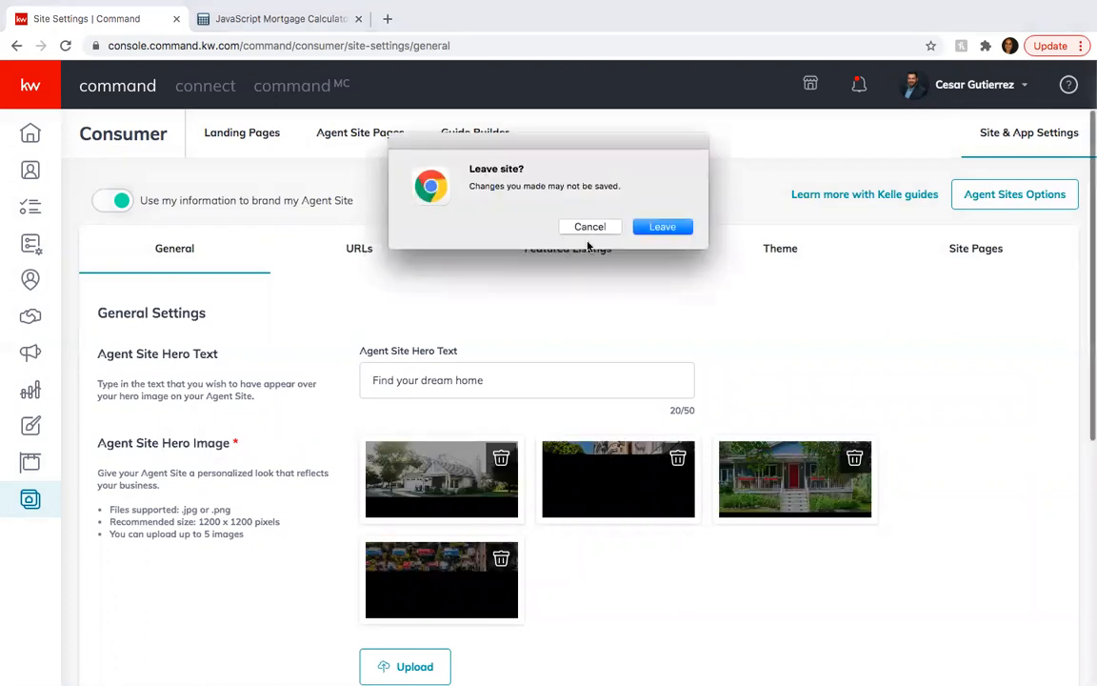
left_click(655, 230)
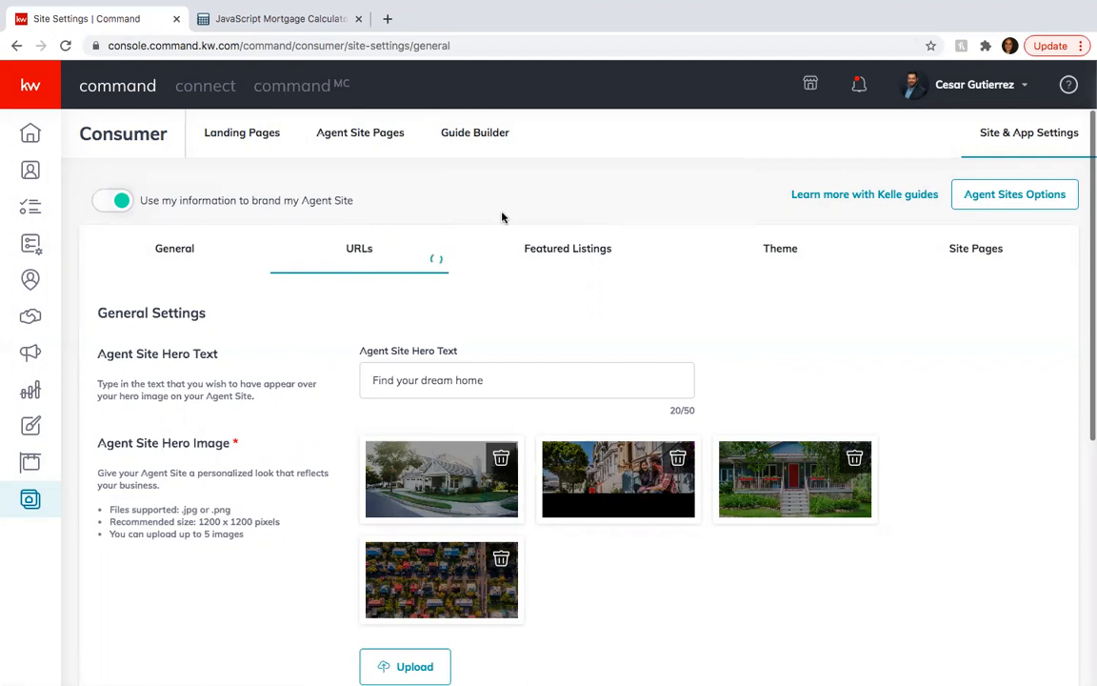
left_click(548, 250)
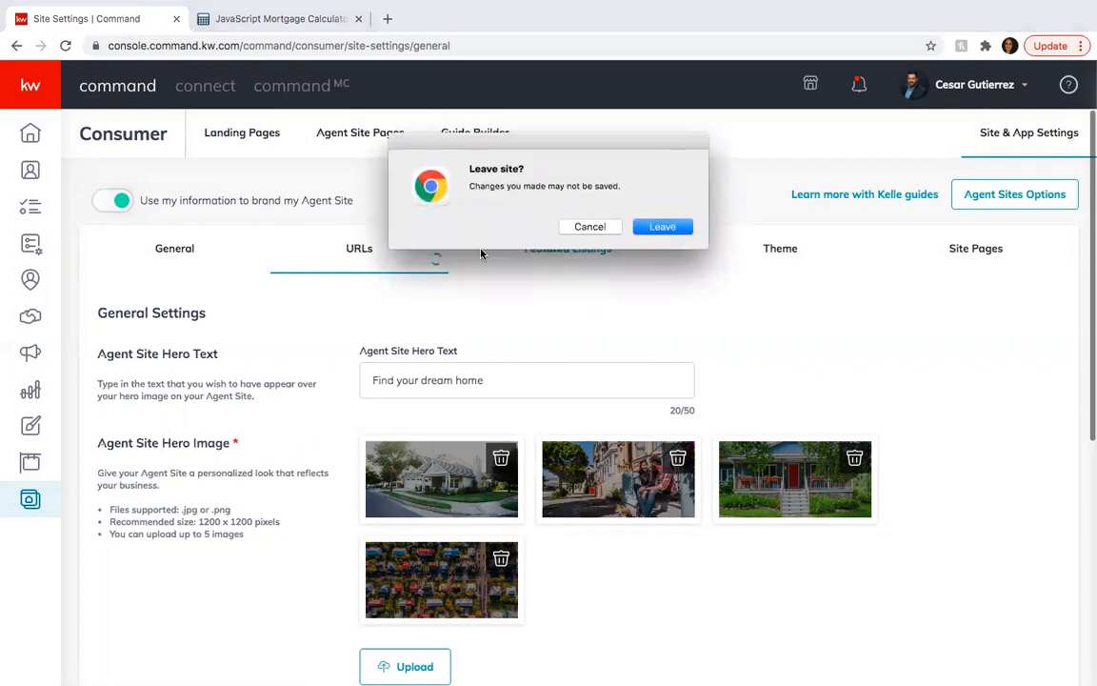
left_click(655, 226)
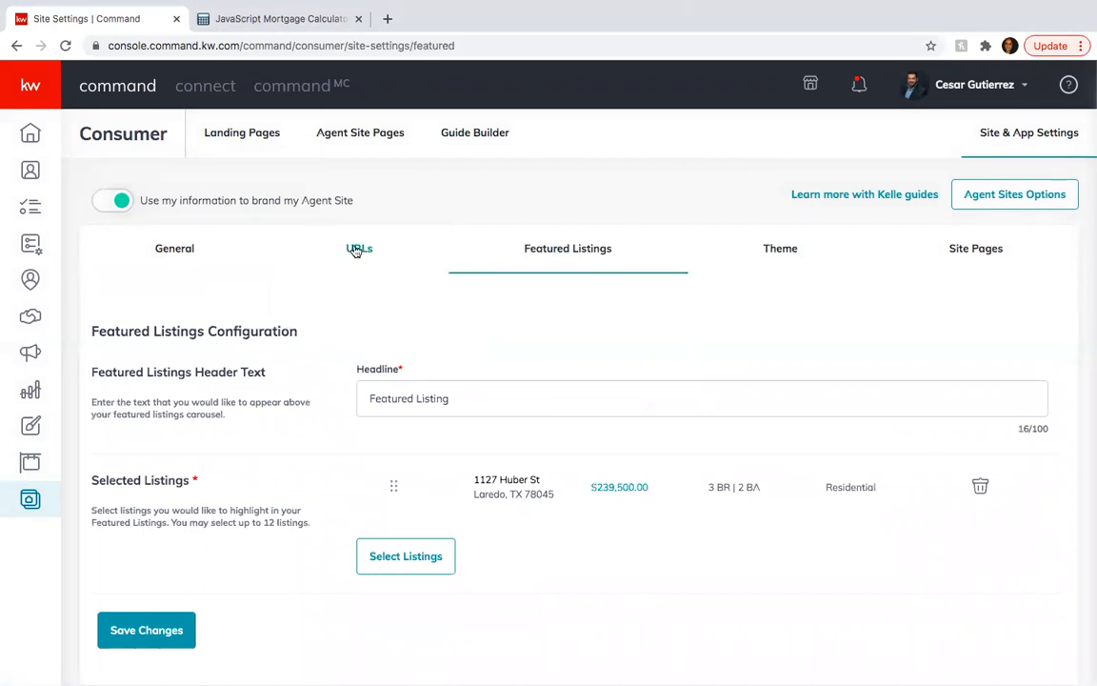
left_click(359, 249)
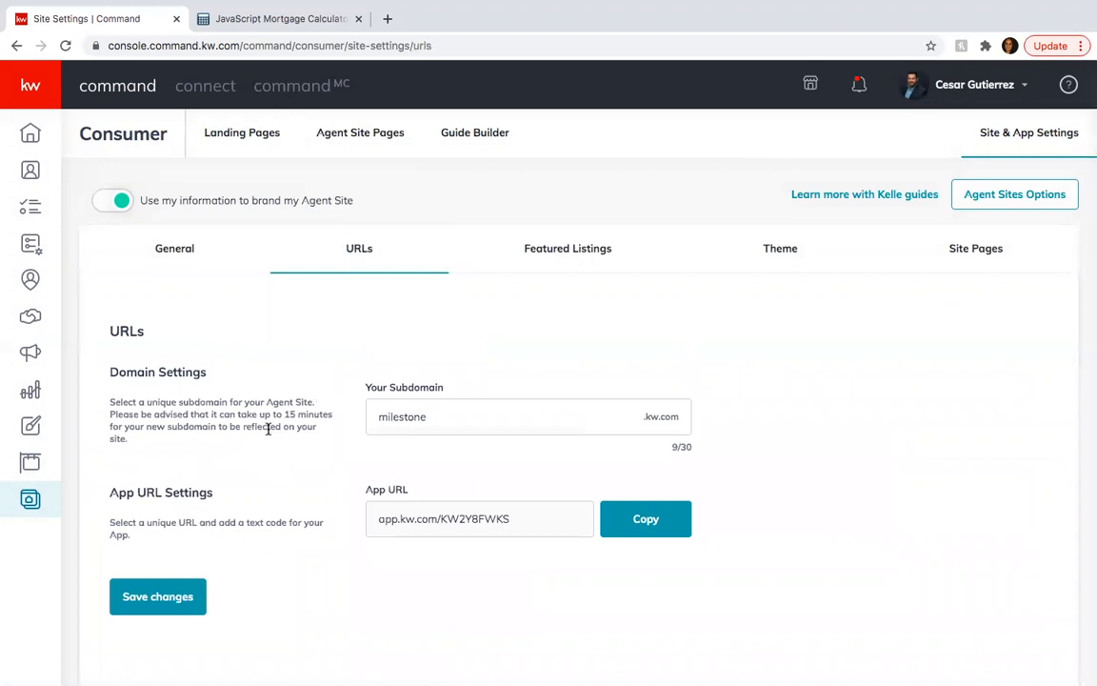
Step: Load the live agent site at milestone.kw.com in the other browser tab and check its page navigation for the Mortgage Calculator entry
left_click(314, 19)
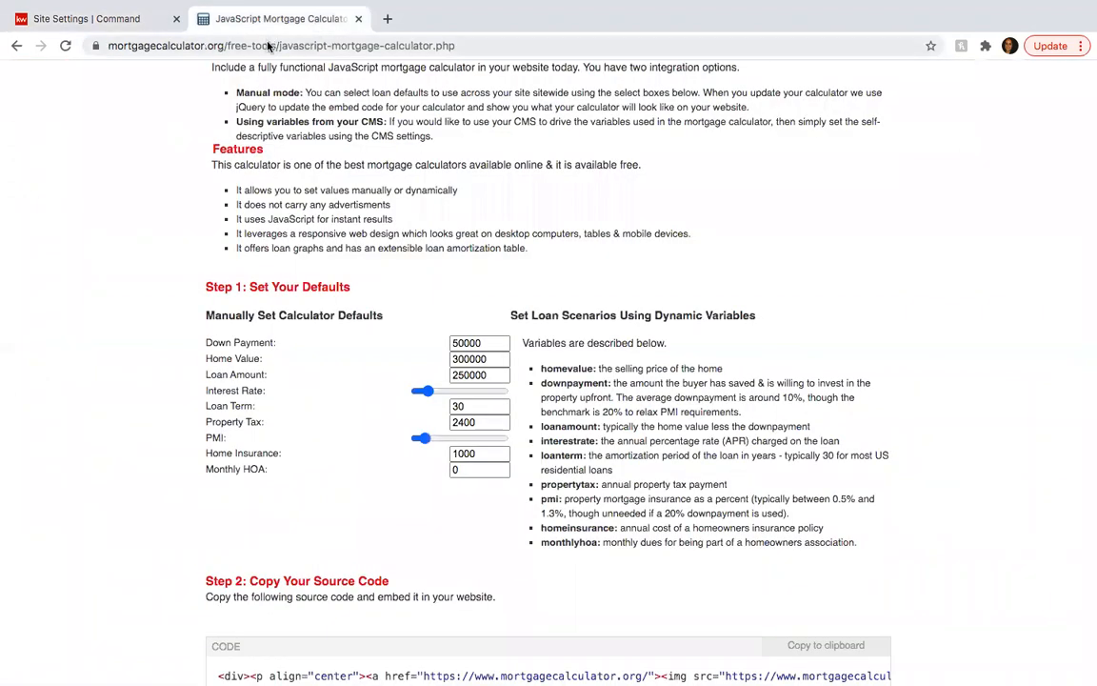
left_click(268, 45)
type("milestone")
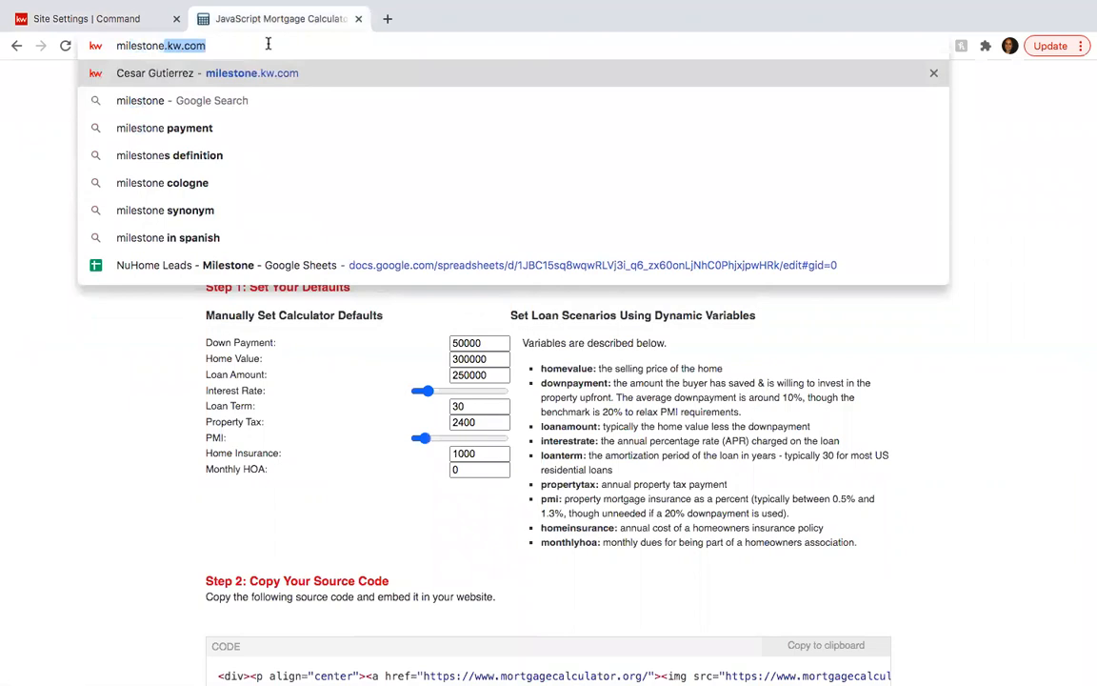
key("Return")
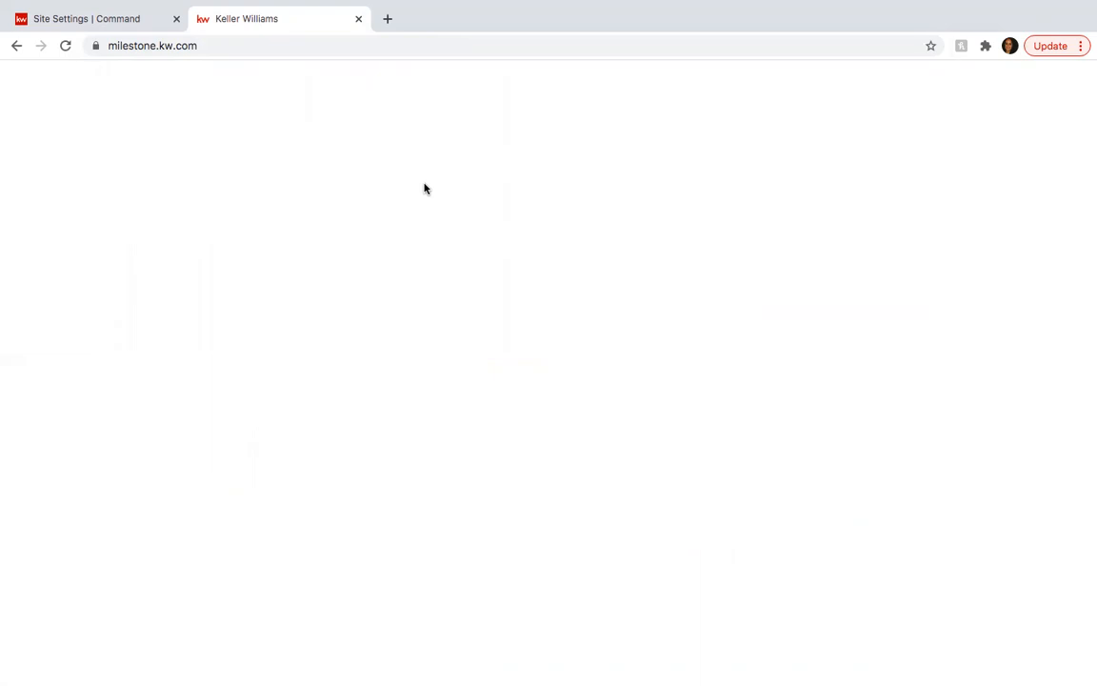
left_click(65, 46)
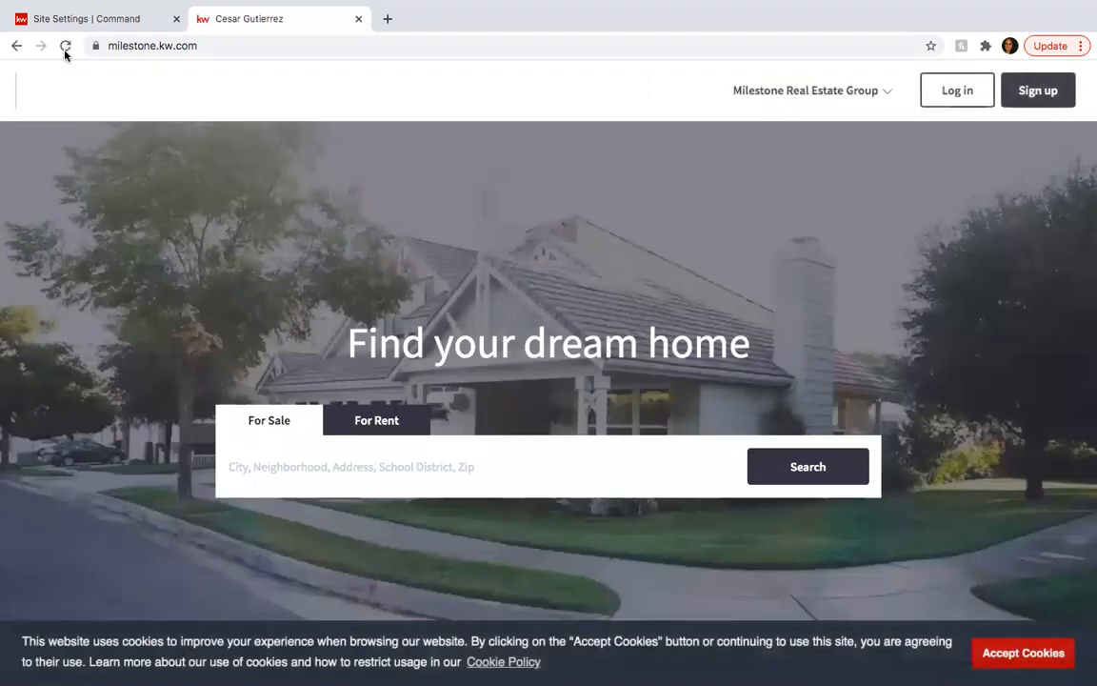
left_click(889, 96)
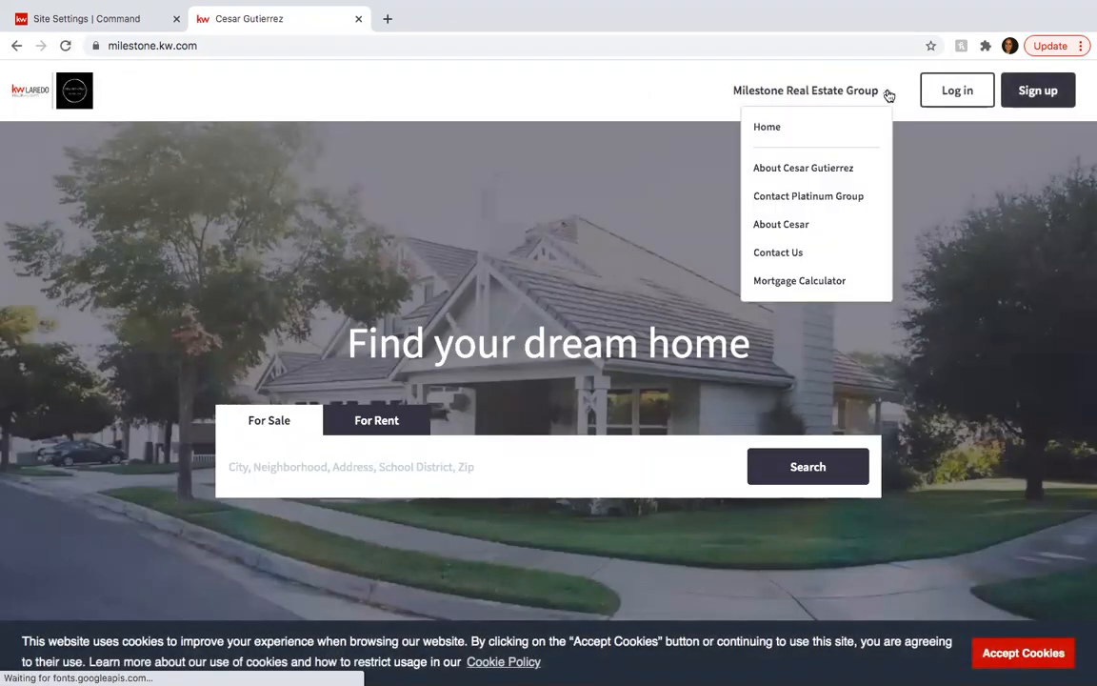
Step: Open the Mortgage Calculator page from the live agent site's navigation and look over the embedded calculator
left_click(783, 283)
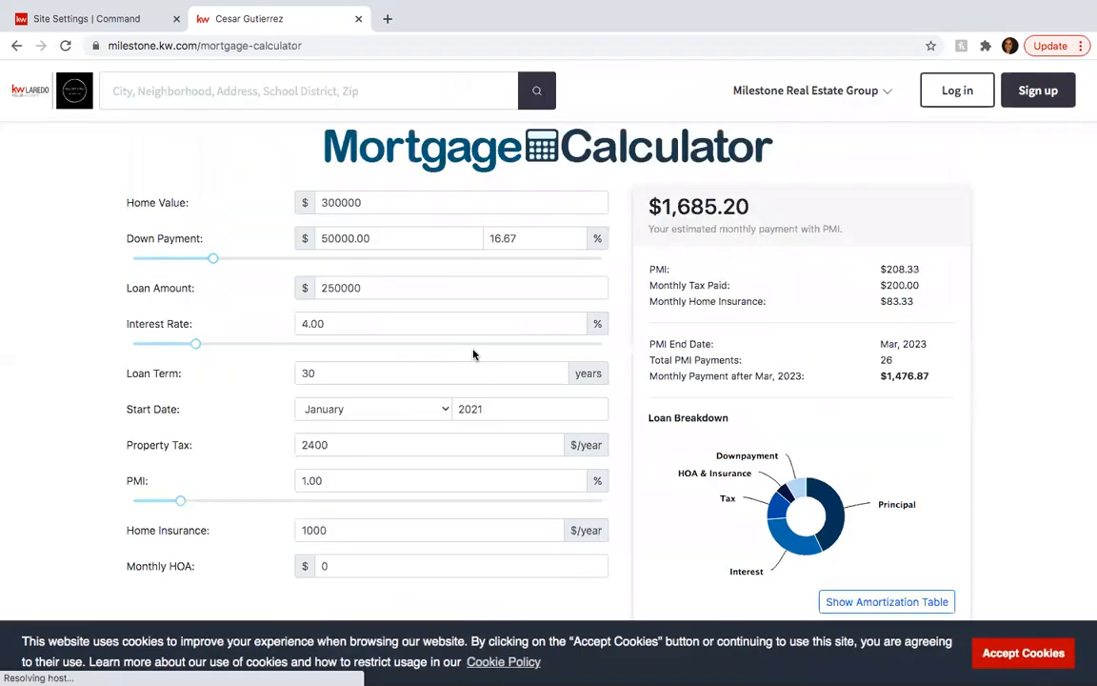
scroll(473, 354, "down", 10)
scroll(473, 354, "up", 10)
Step: Set the calculator's home value to 250000 and the down payment to 3.5 percent
left_click(383, 201)
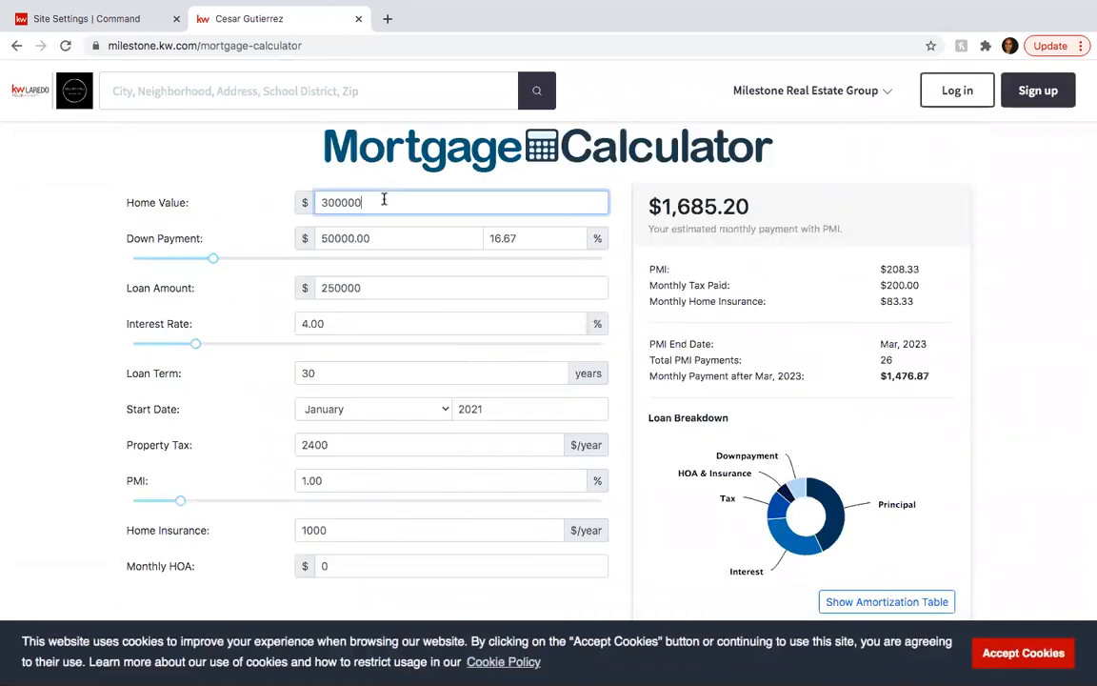
double_click(383, 200)
type("250000")
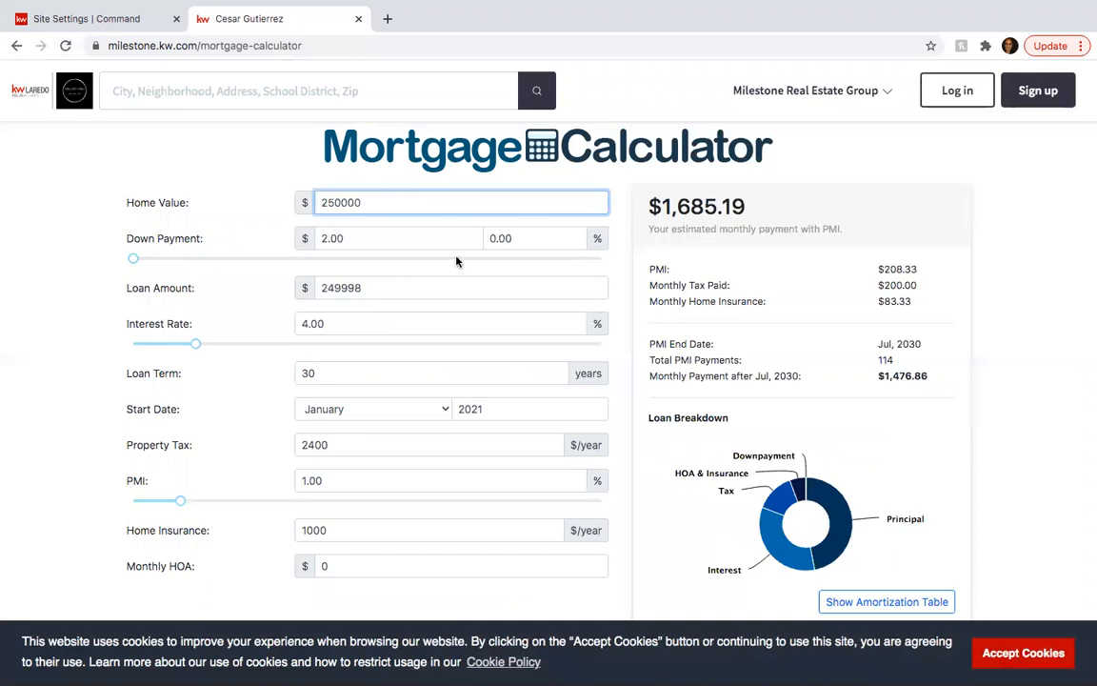
left_click(409, 232)
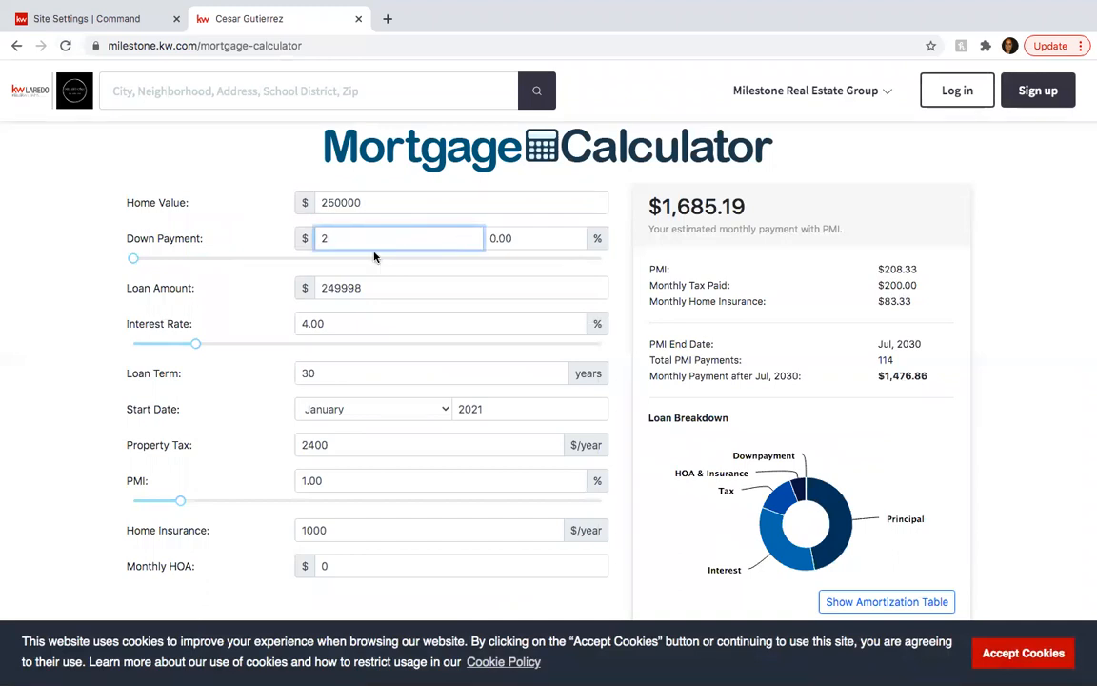
left_click(513, 243)
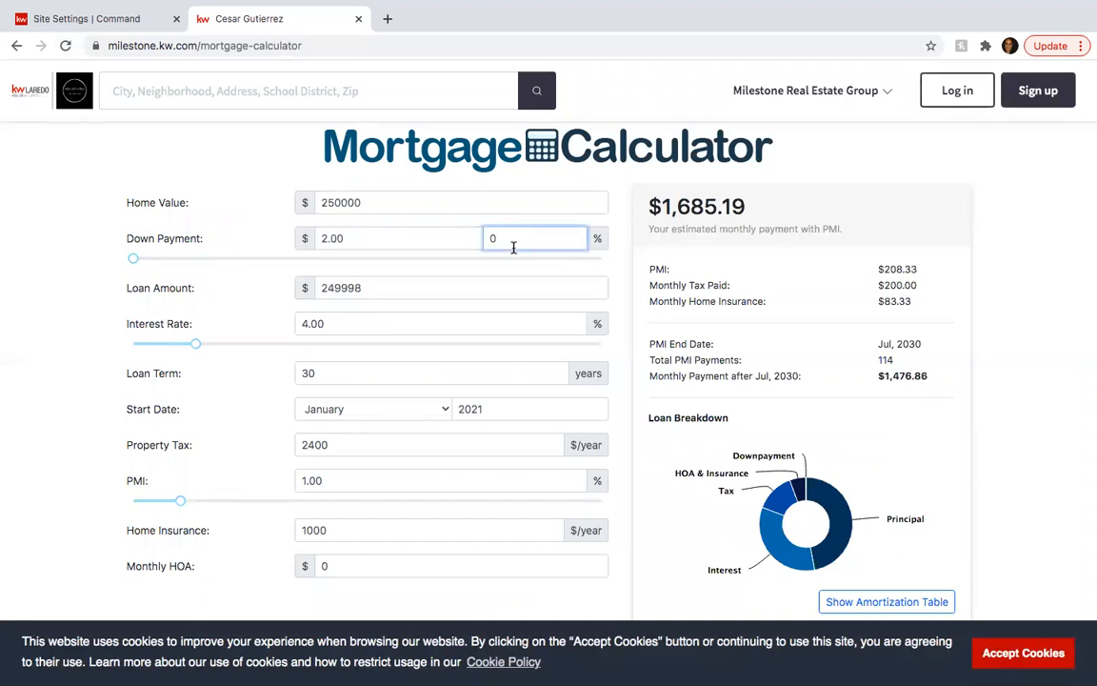
type("3.5")
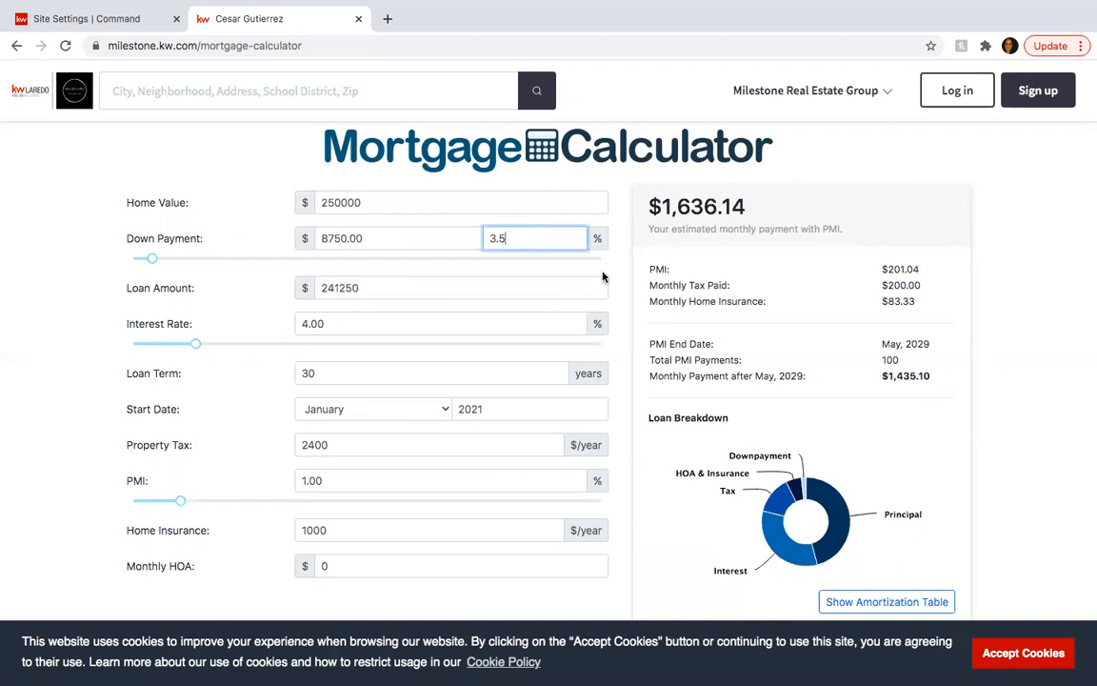
Step: Set the loan's interest rate to 2.875 percent
left_click(353, 330)
key("BackSpace")
type("30.875")
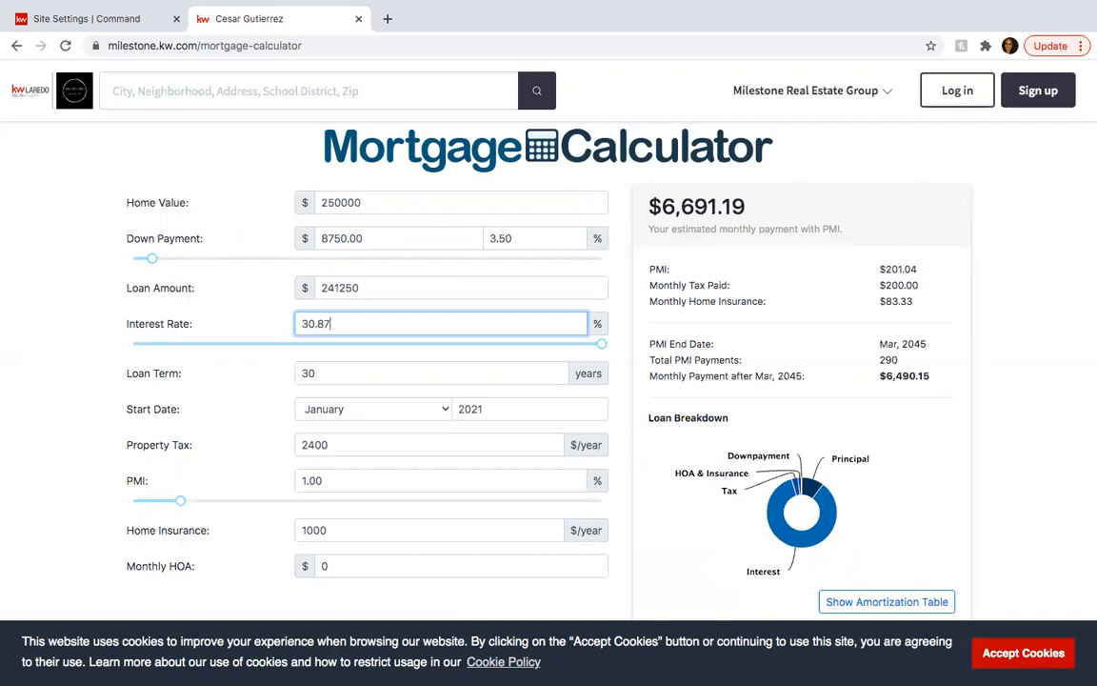
key("BackSpace")
key("BackSpace")
key("BackSpace")
key("BackSpace")
key("BackSpace")
key("BackSpace")
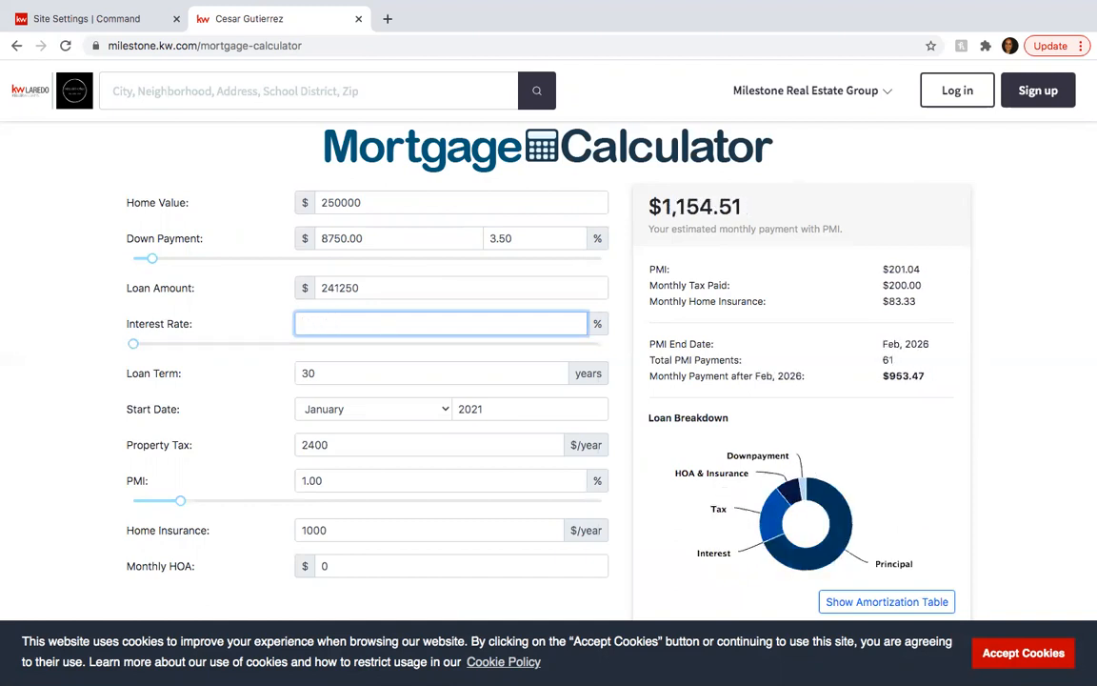
type("2.875")
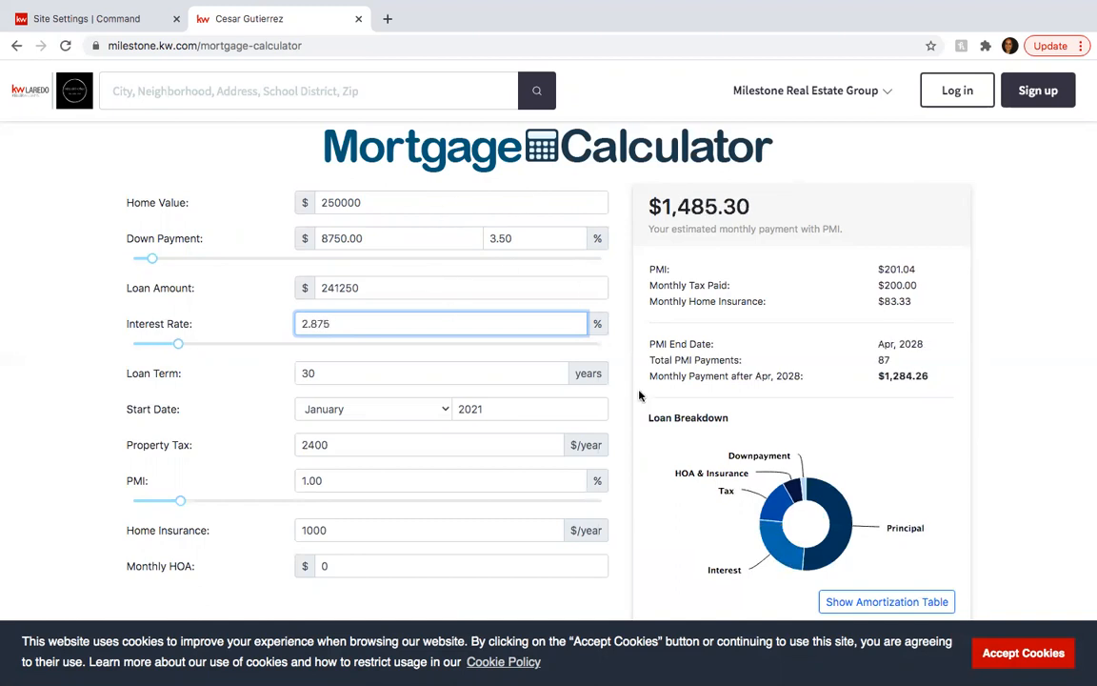
Step: Set the yearly property tax to 6500 and review the estimated monthly payment
scroll(640, 395, "down", 1)
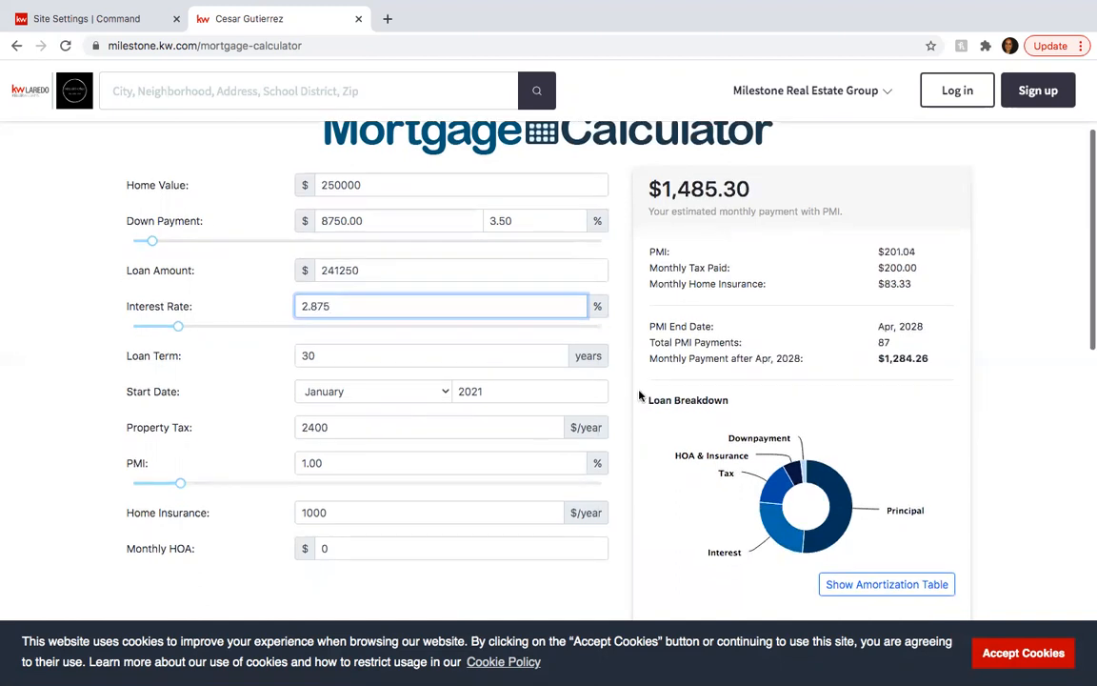
double_click(339, 429)
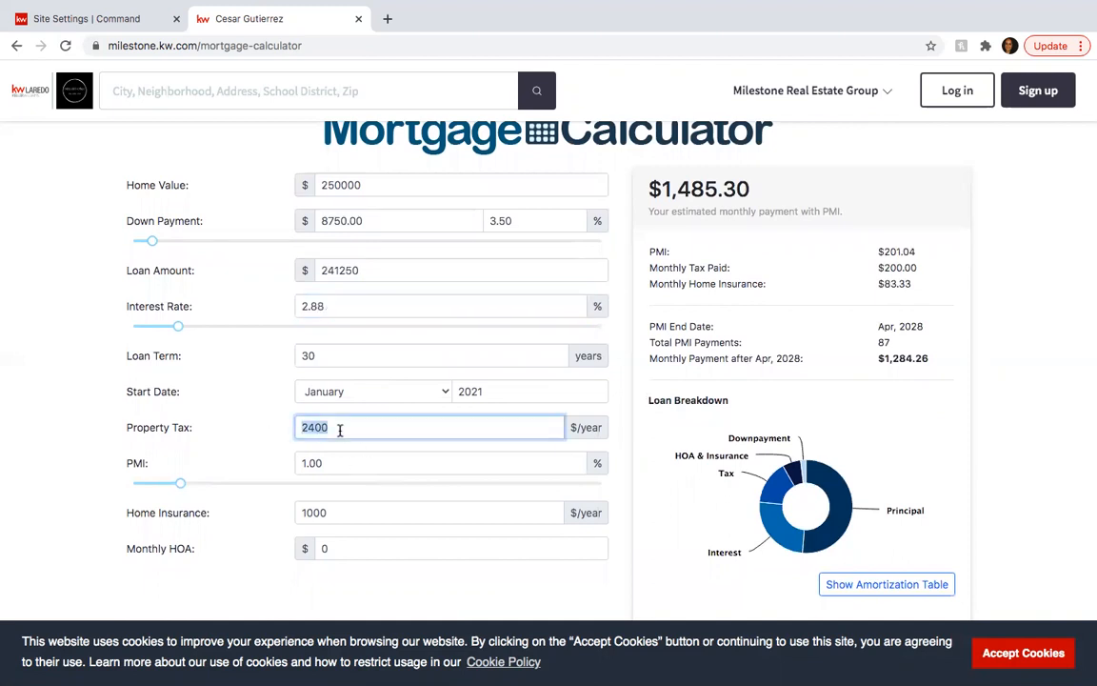
type("6500")
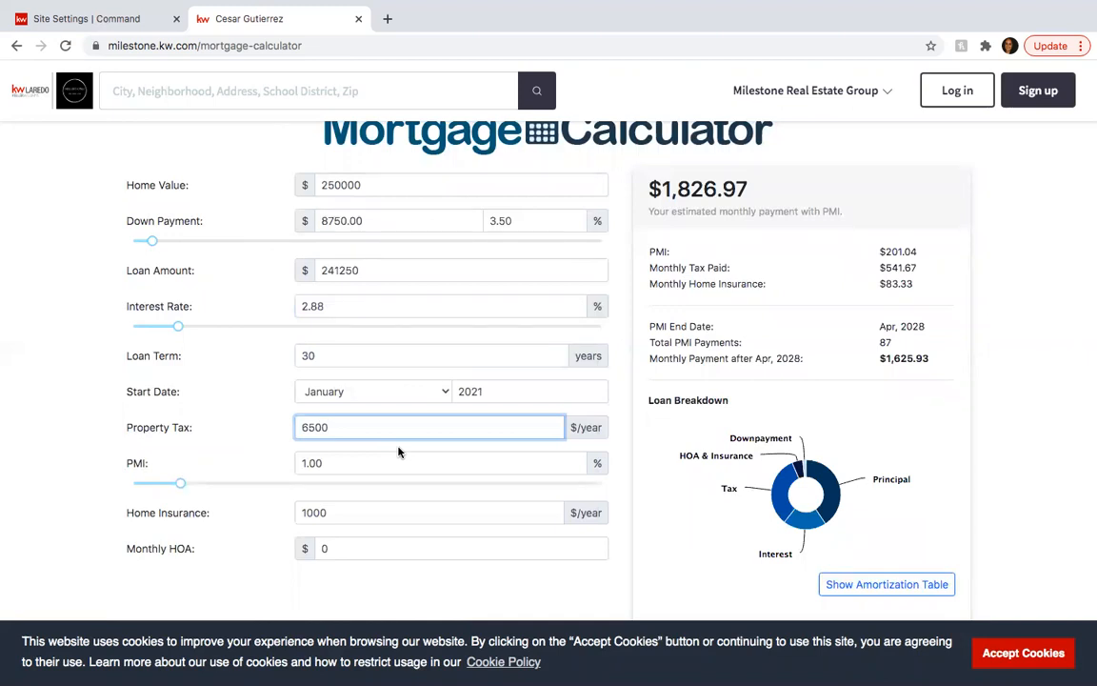
scroll(398, 451, "up", 1)
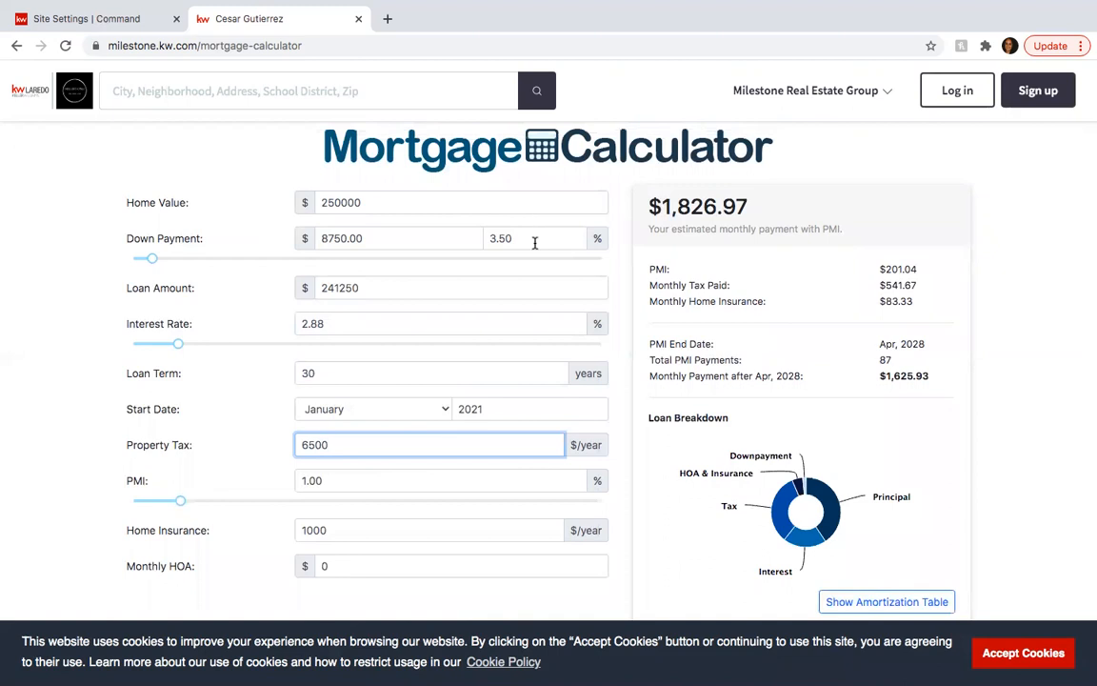